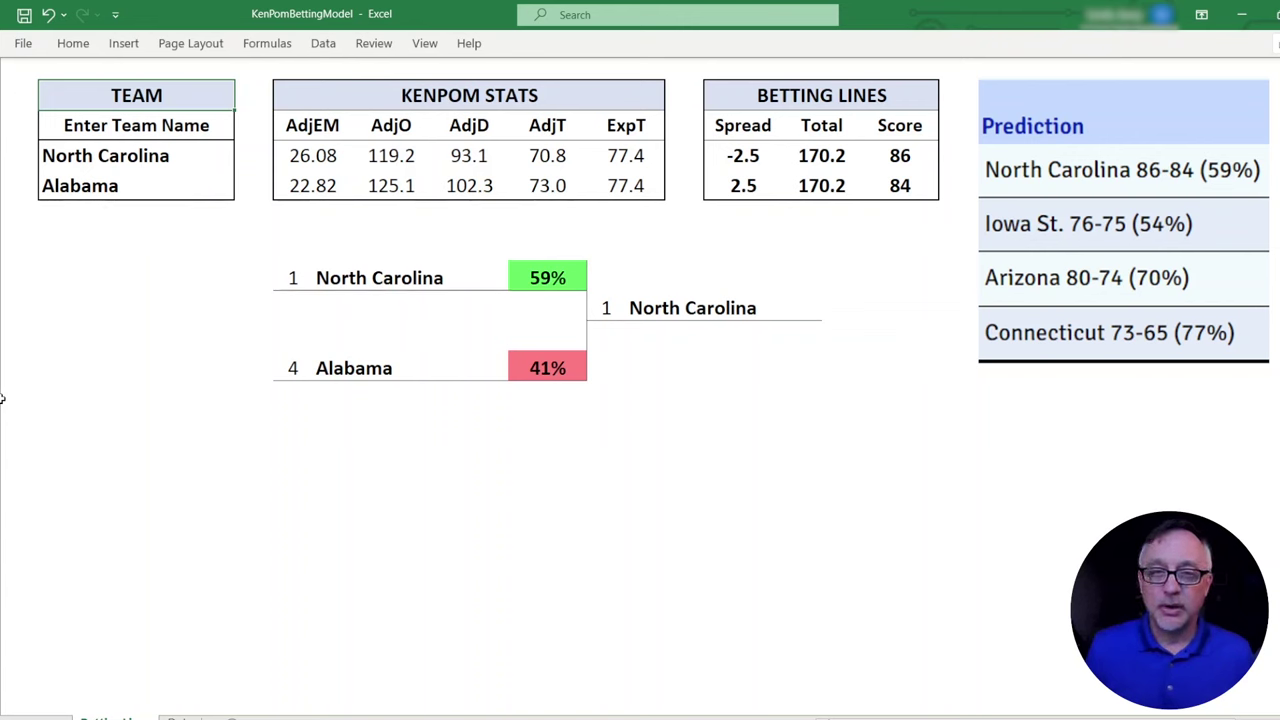
- Show the gridlines, the row and column headings, and the formula bar for the betting lines sheet
click(425, 43)
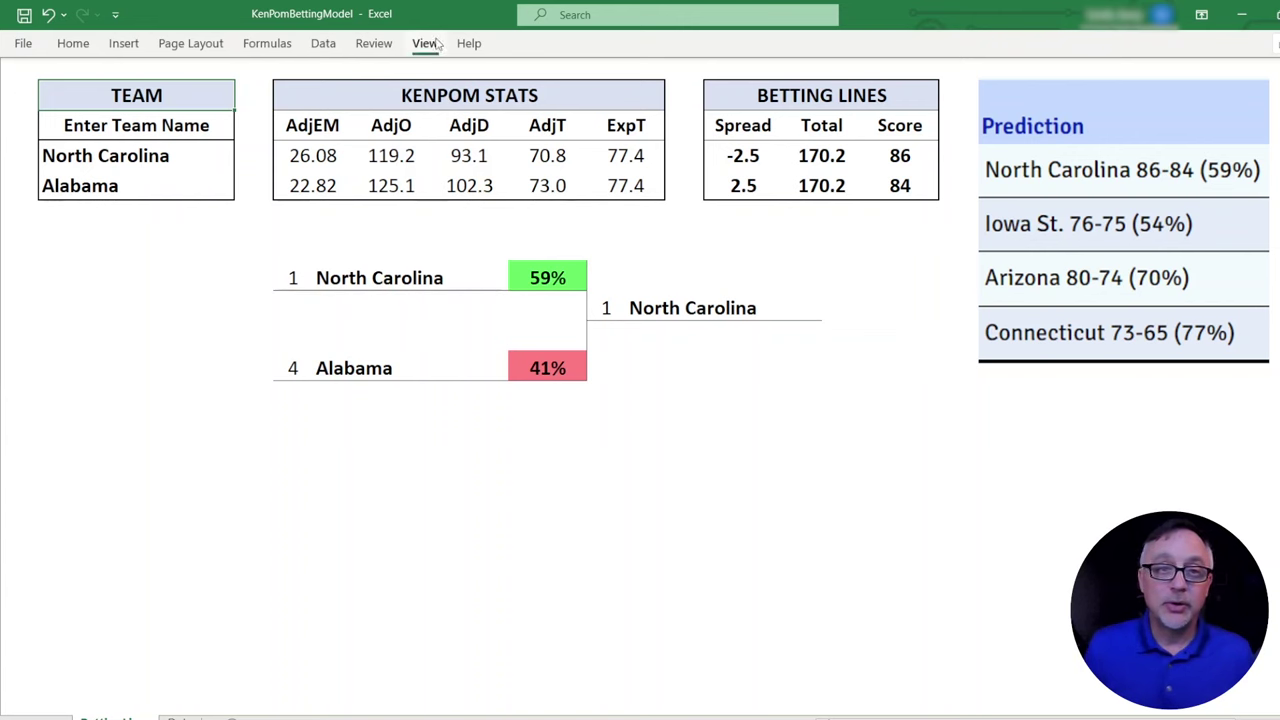
key(alt+w)
key(v)
key(g)
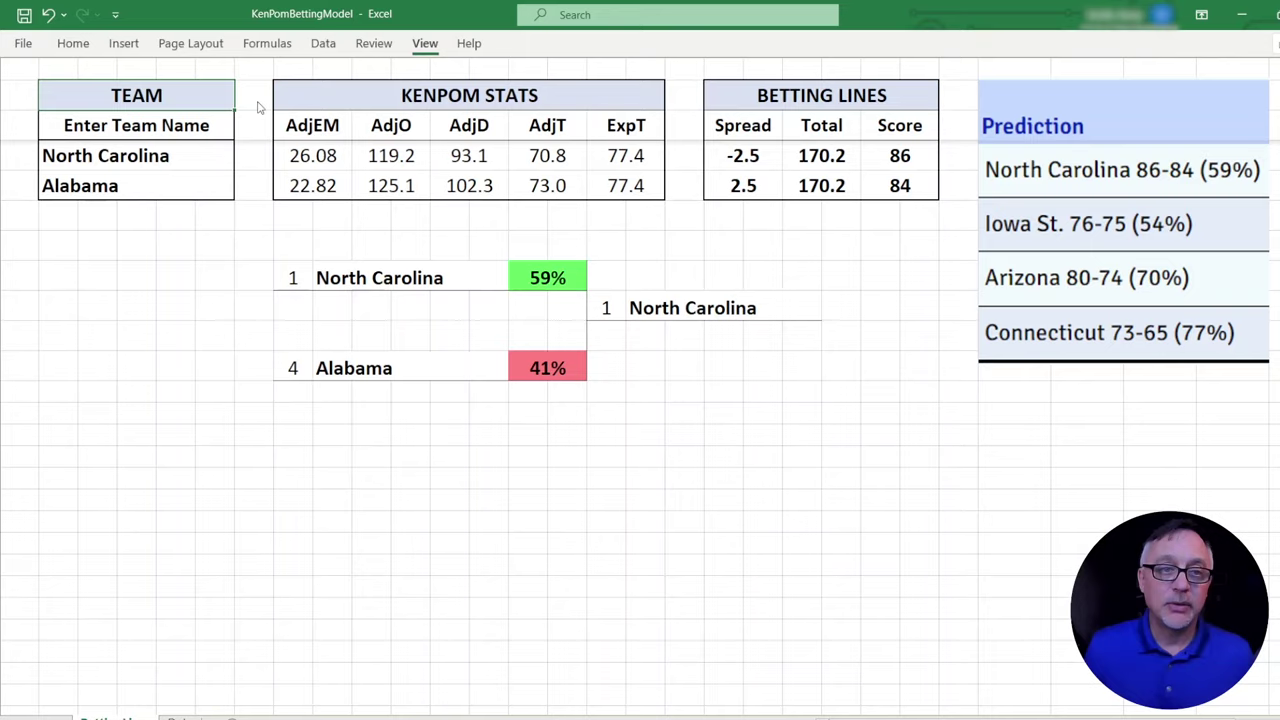
key(alt+w)
key(v)
key(h)
key(alt+w)
key(v)
key(f)
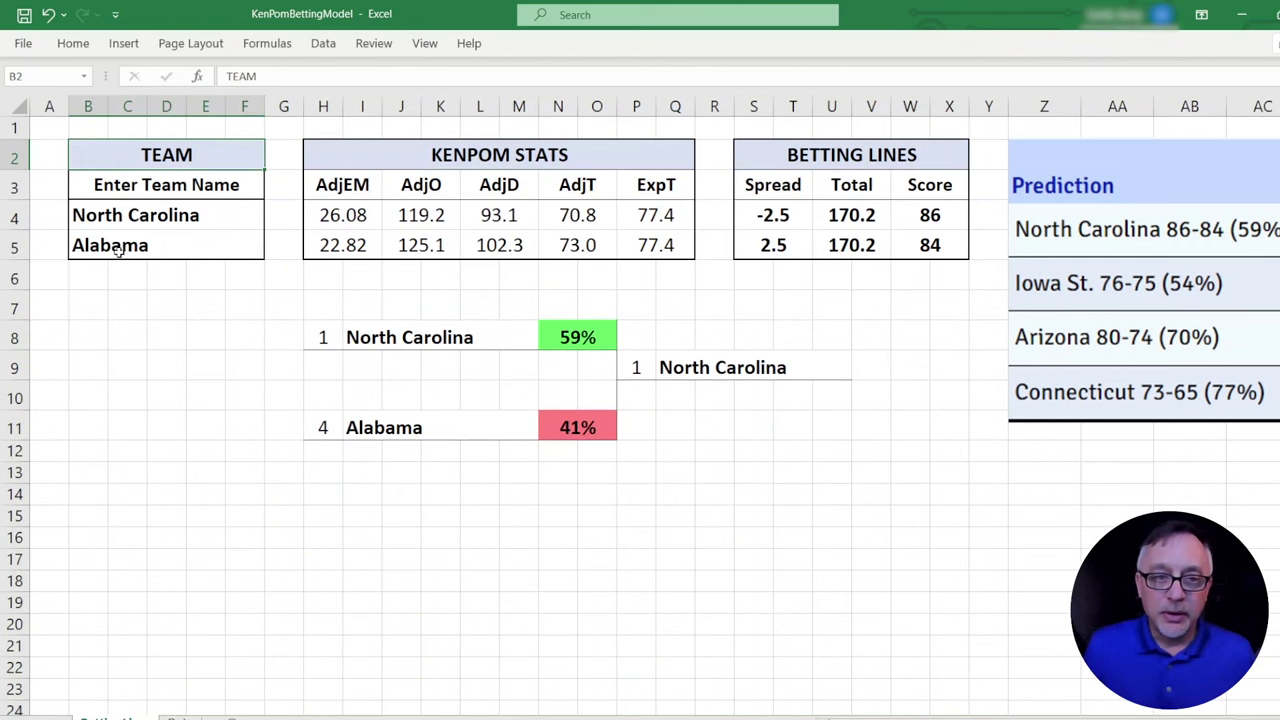
- Examine the team name cells B4 and B5 and the KenPom stats from AdjEM through AdjT for both teams
click(138, 218)
click(122, 249)
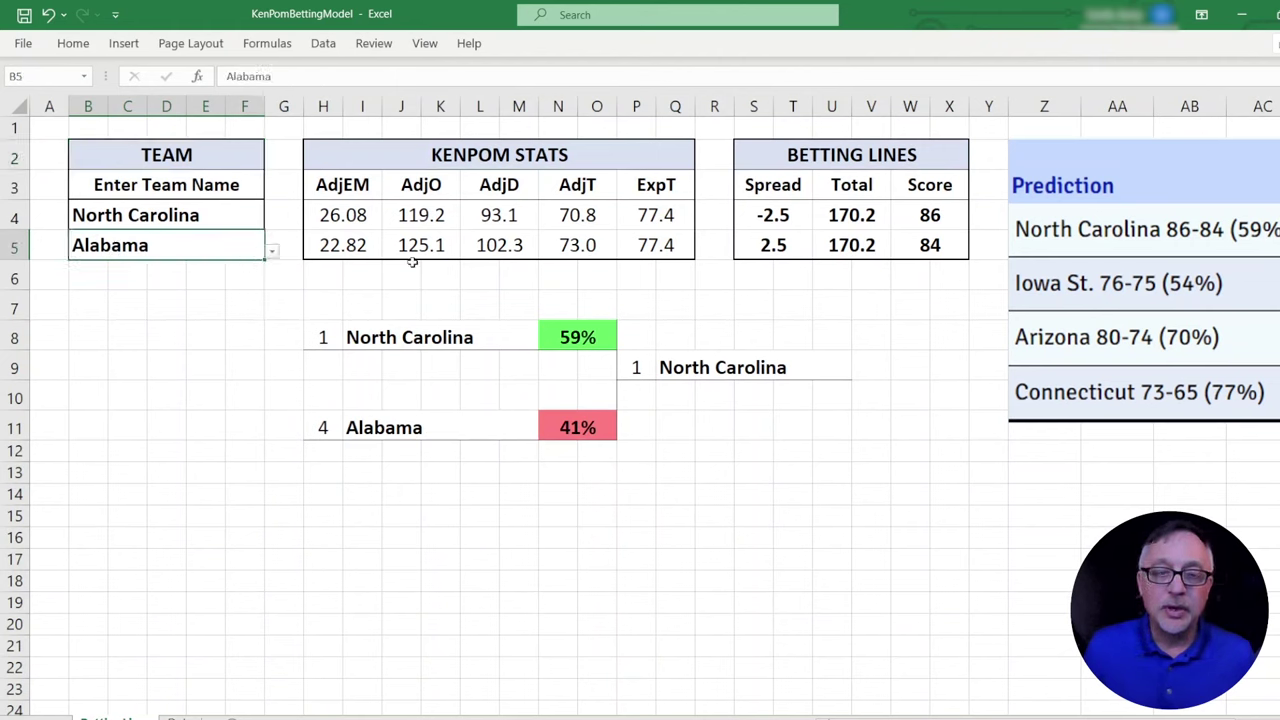
drag(345, 215, 590, 245)
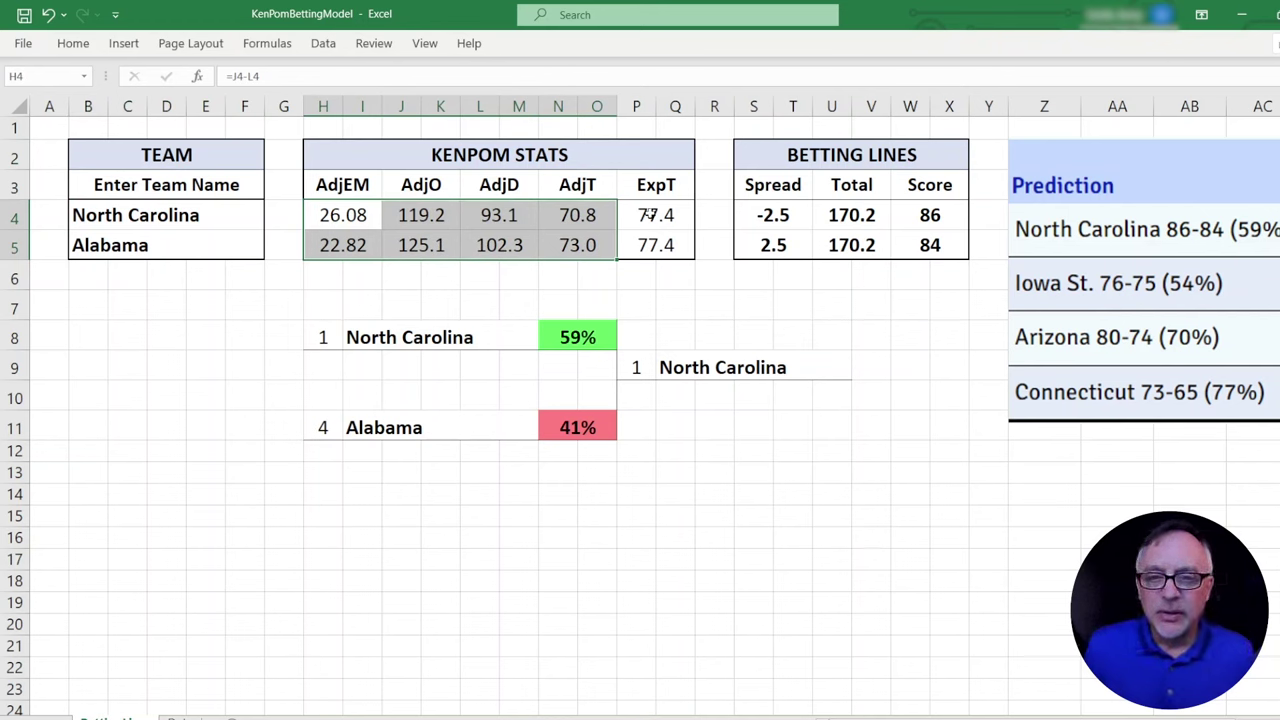
- Examine the expected tempo formula in P4, highlighting the N4*N5 product, the 66.67 divisor and the whole expression
click(648, 215)
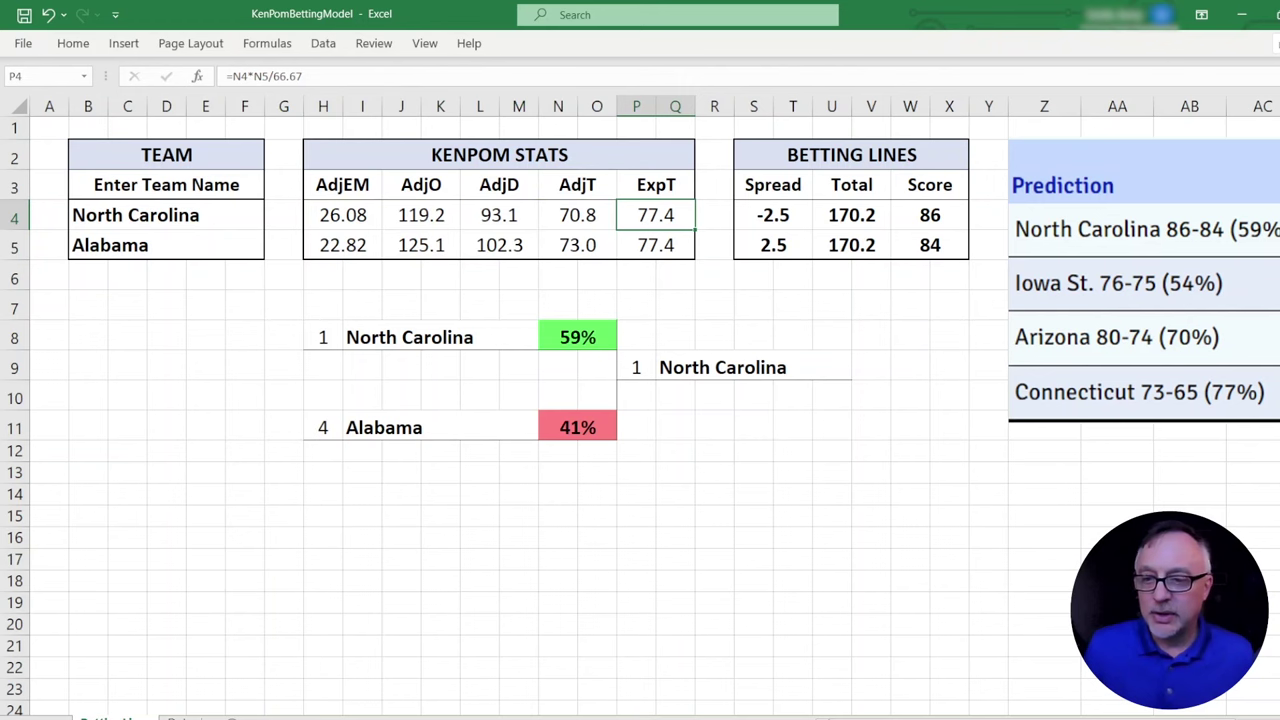
scroll(582, 215, up, 5)
key(F2)
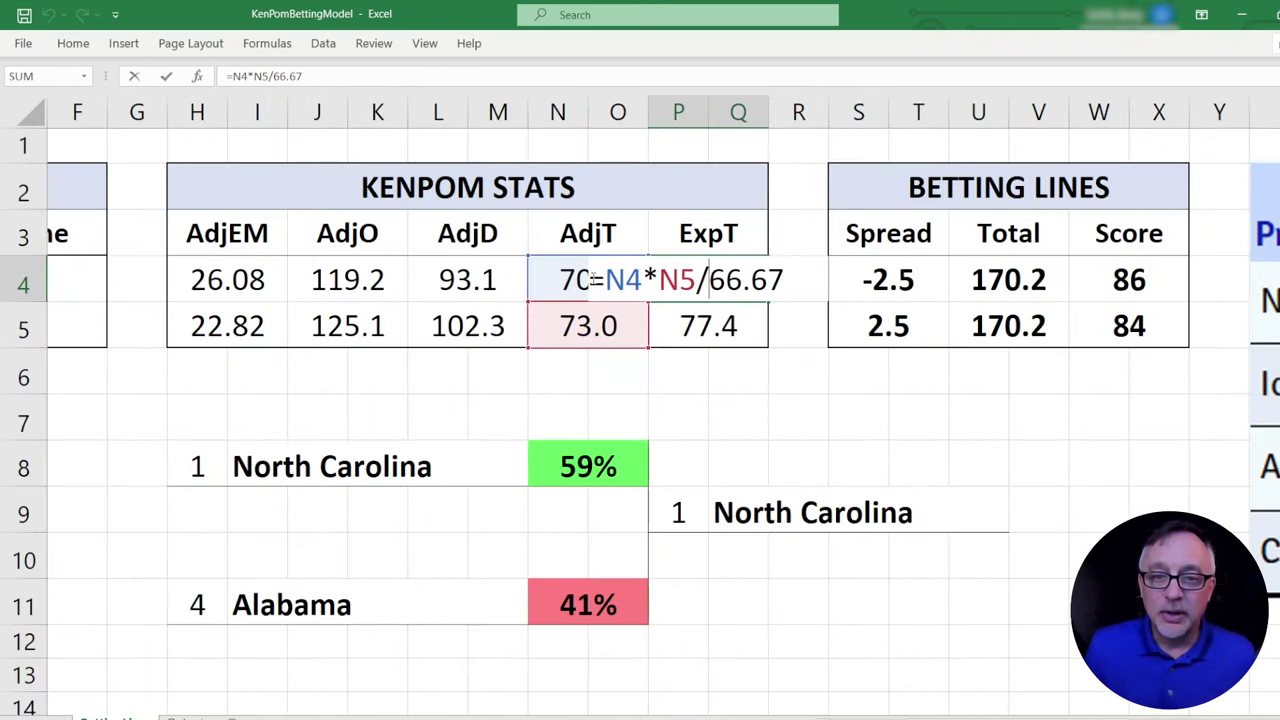
key(shift+Right)
key(shift+Right)
key(shift+Right)
key(shift+Right)
key(shift+Right)
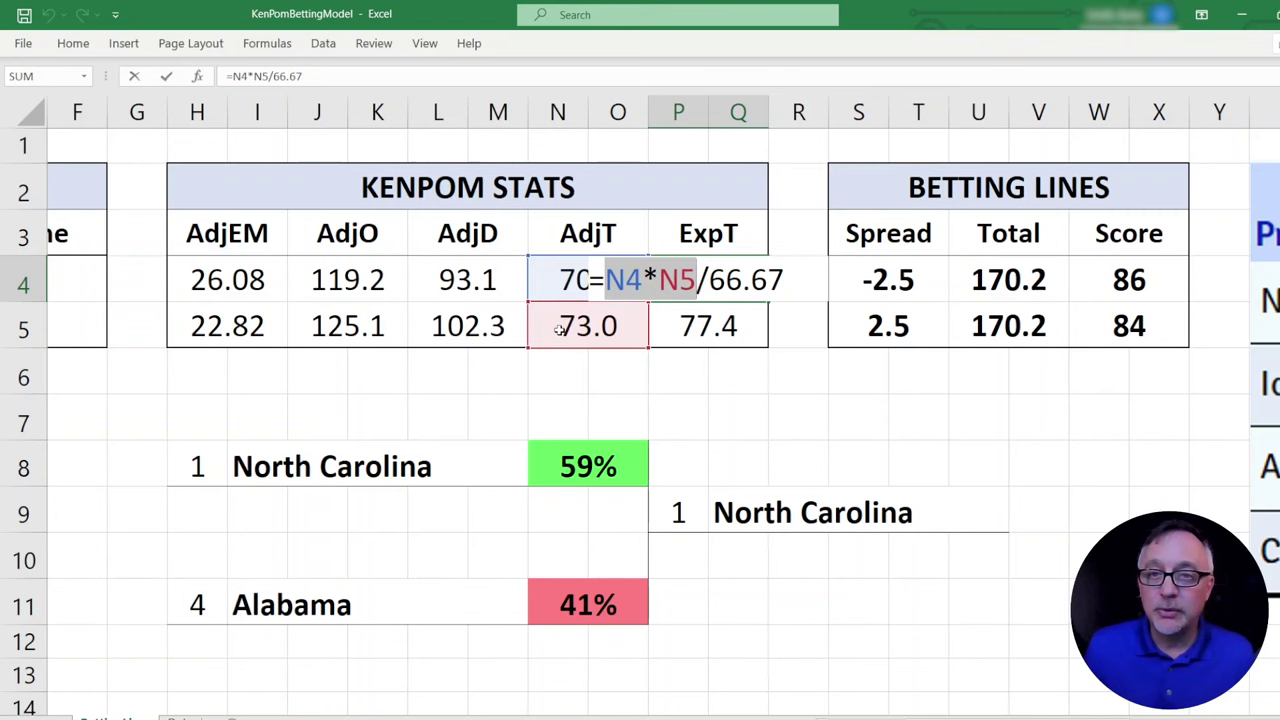
drag(708, 280, 784, 283)
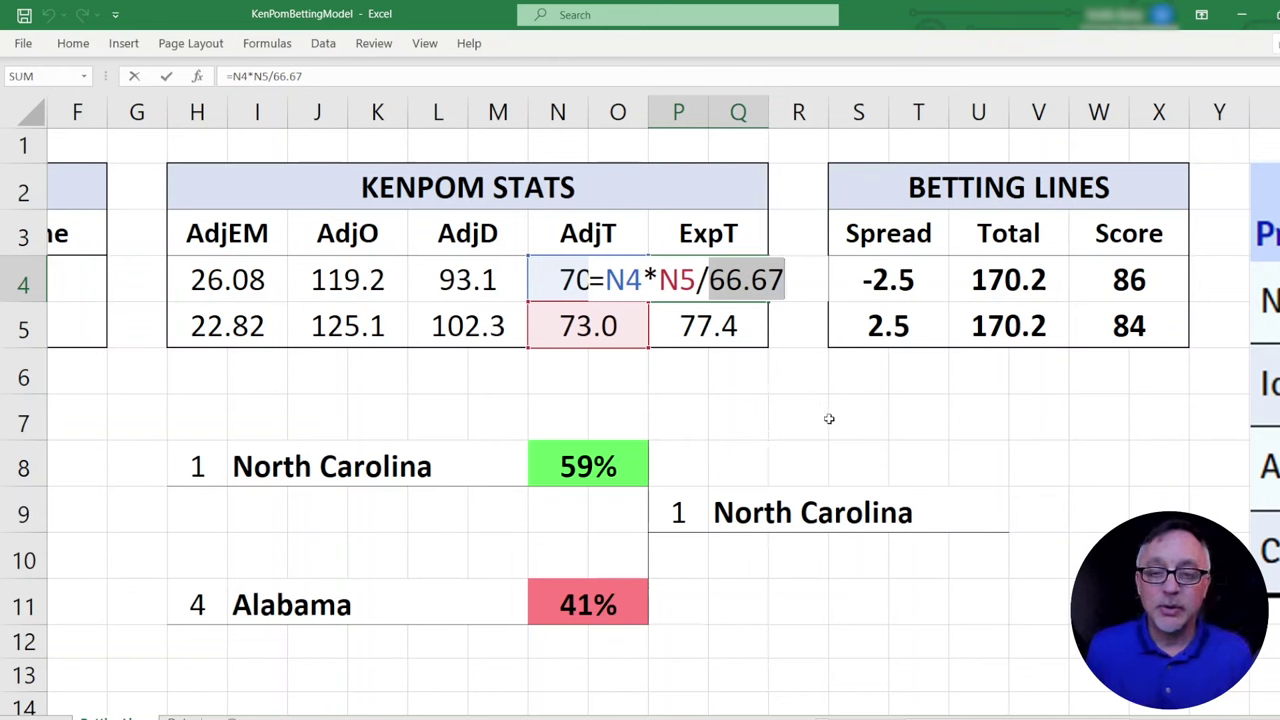
drag(605, 280, 786, 287)
key(Return)
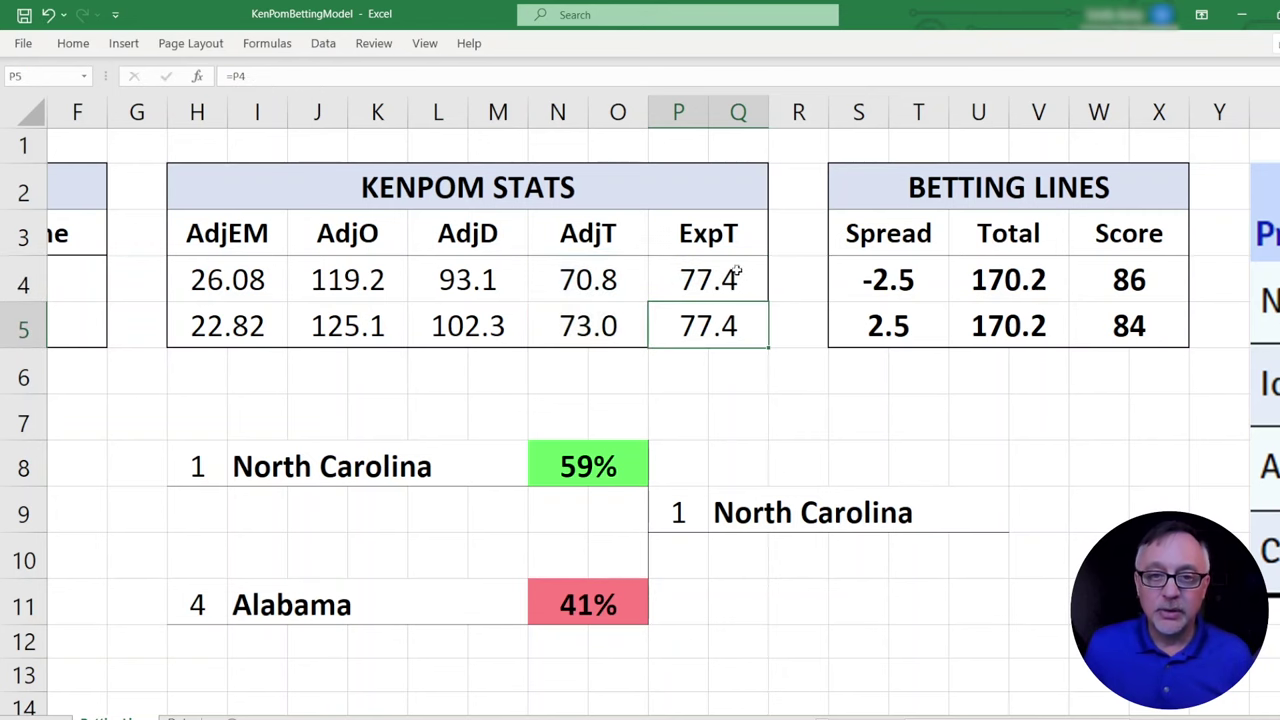
- Compare the expected tempo formulas of the two teams in P4 and P5
click(686, 280)
click(677, 337)
click(675, 277)
click(677, 332)
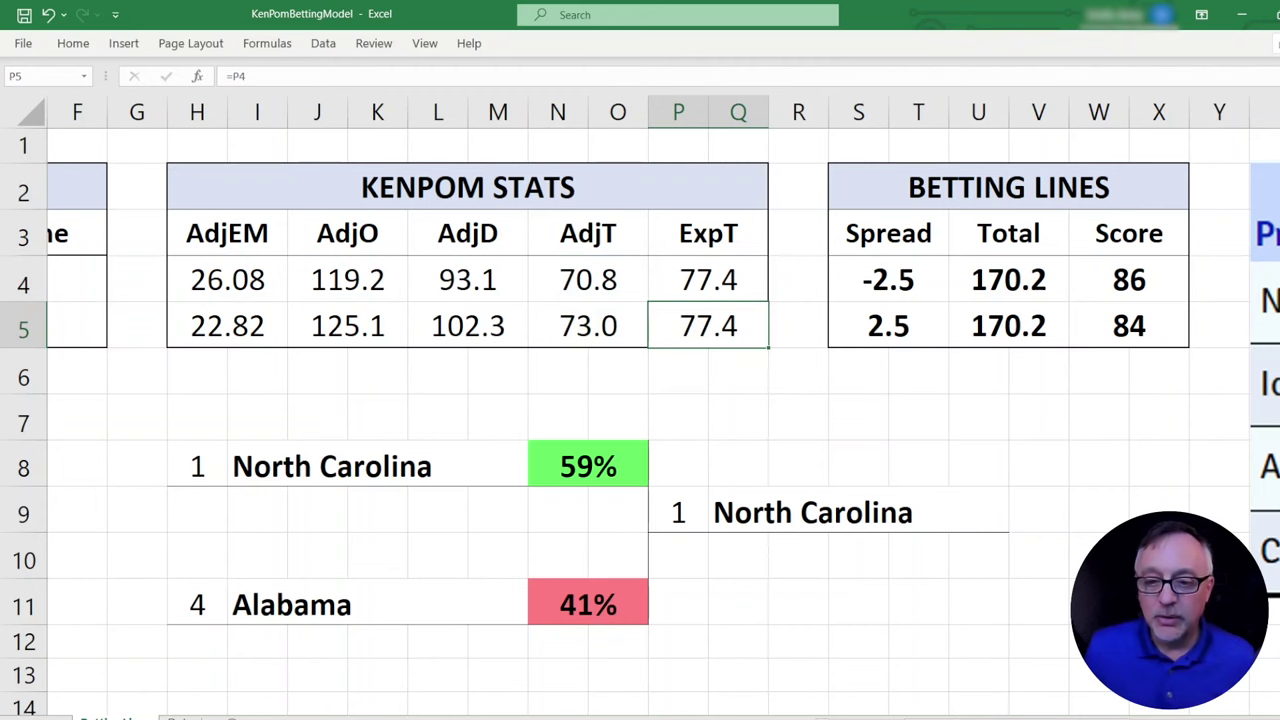
- Open the first team's spread formula in S4 and highlight the H4-H5 efficiency difference and its division by 100
scroll(663, 407, left, 5)
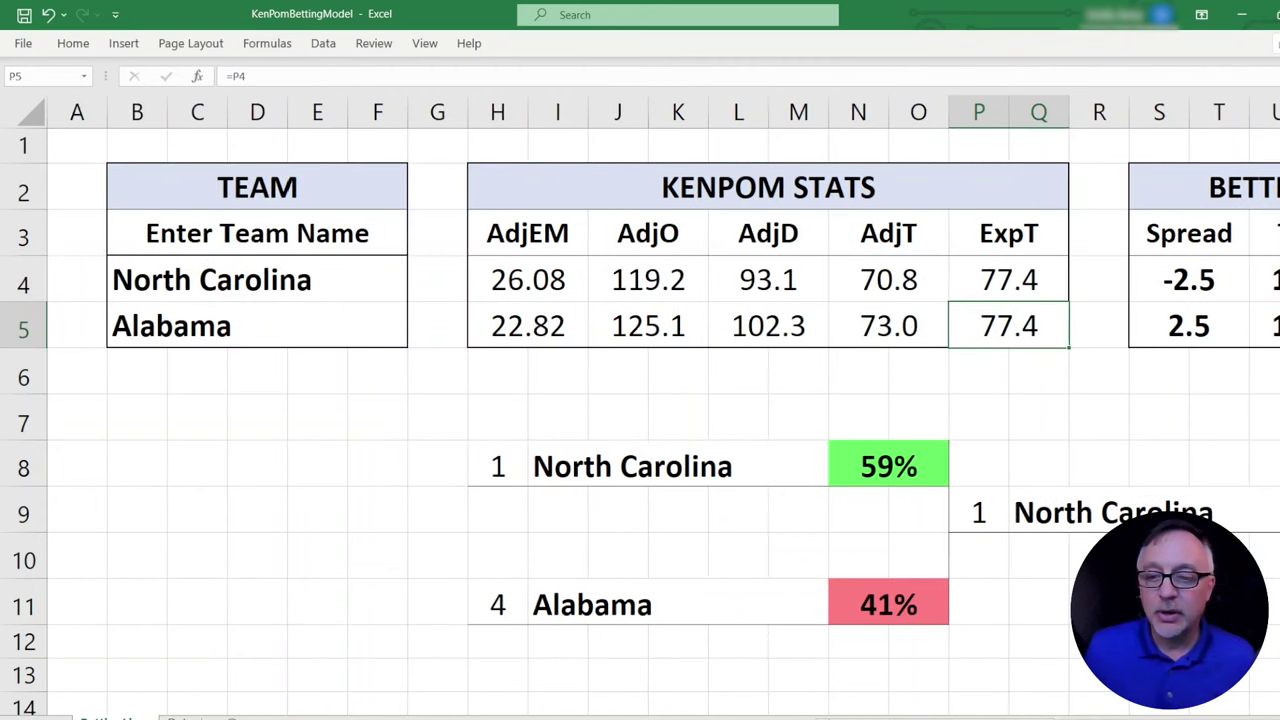
scroll(962, 278, right, 4)
click(962, 278)
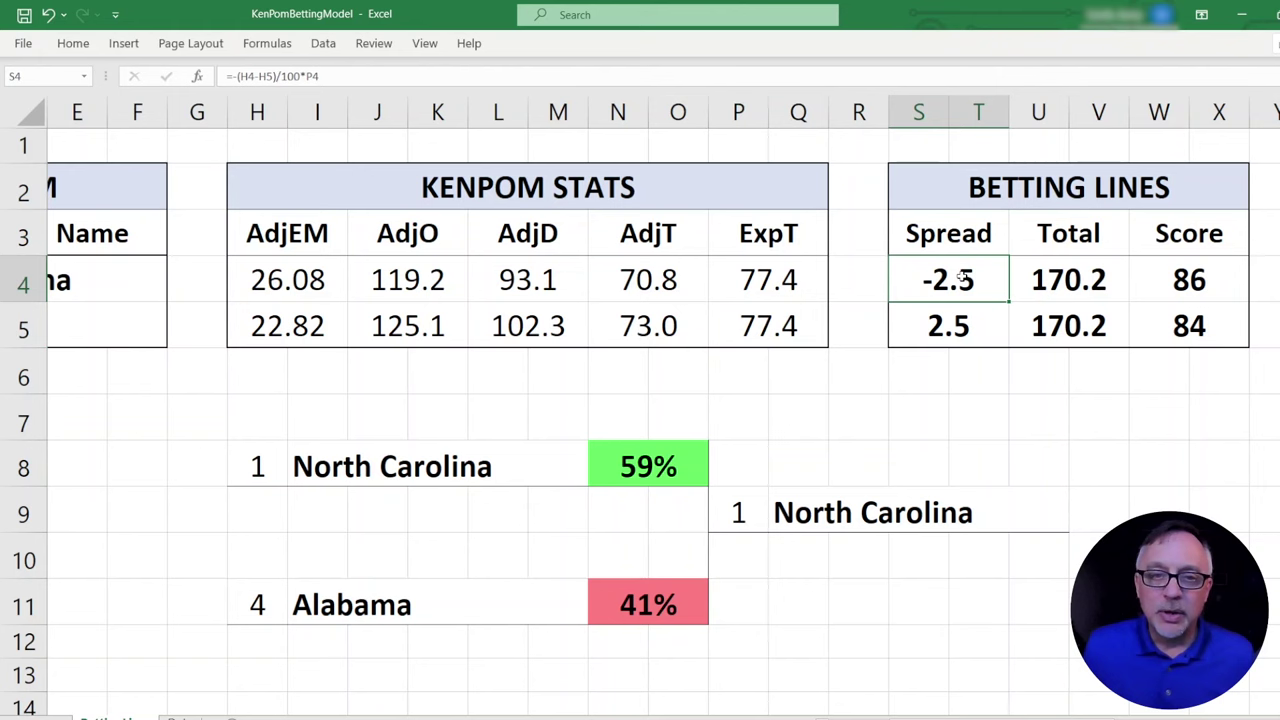
double_click(962, 278)
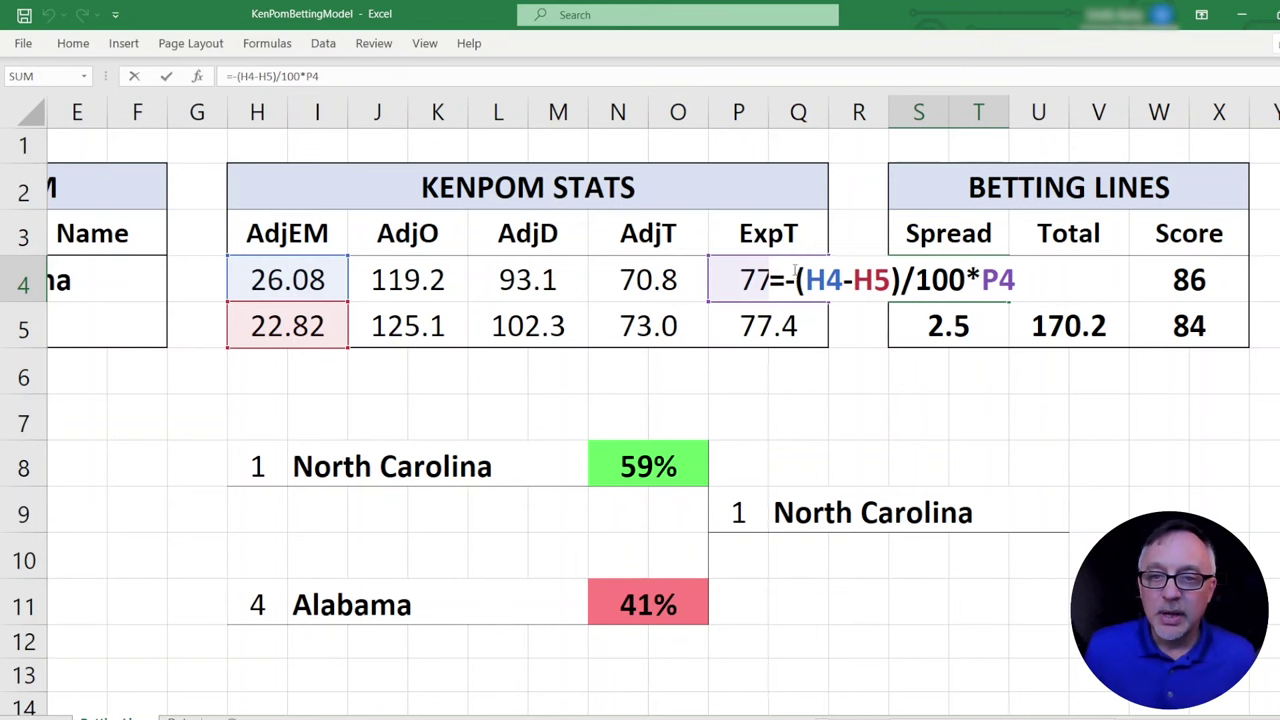
drag(800, 278, 899, 280)
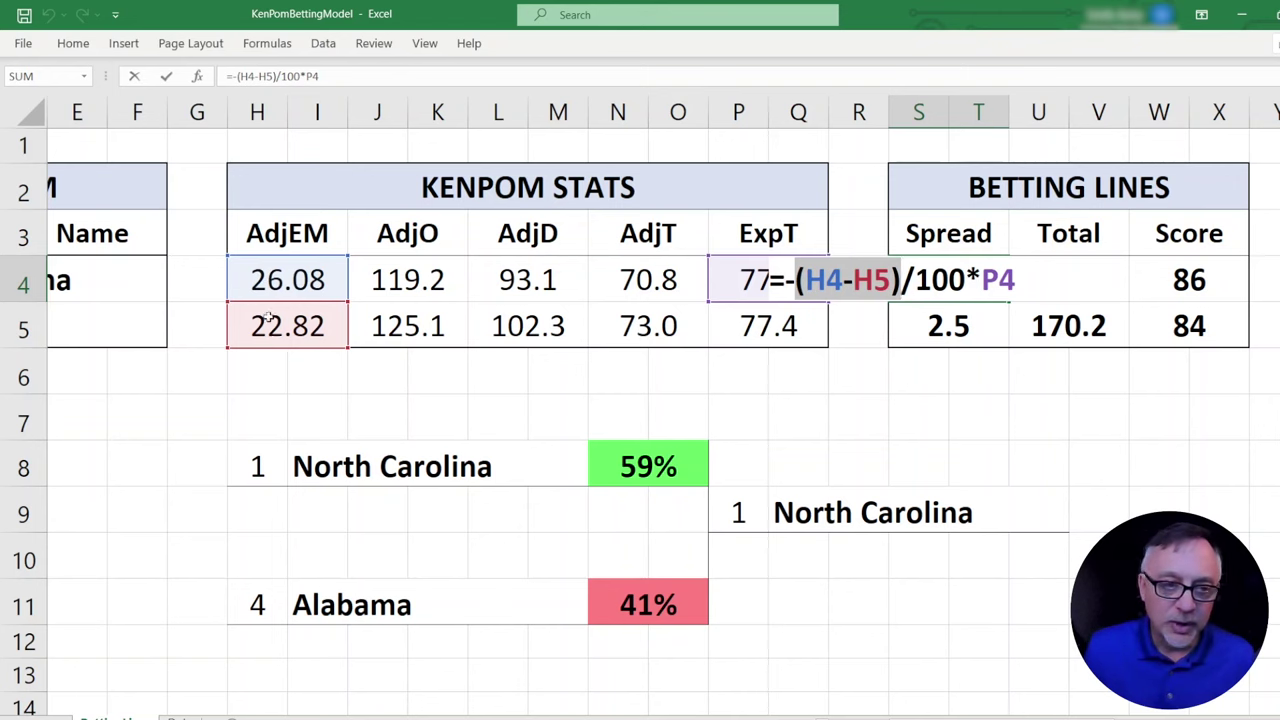
drag(900, 281, 966, 281)
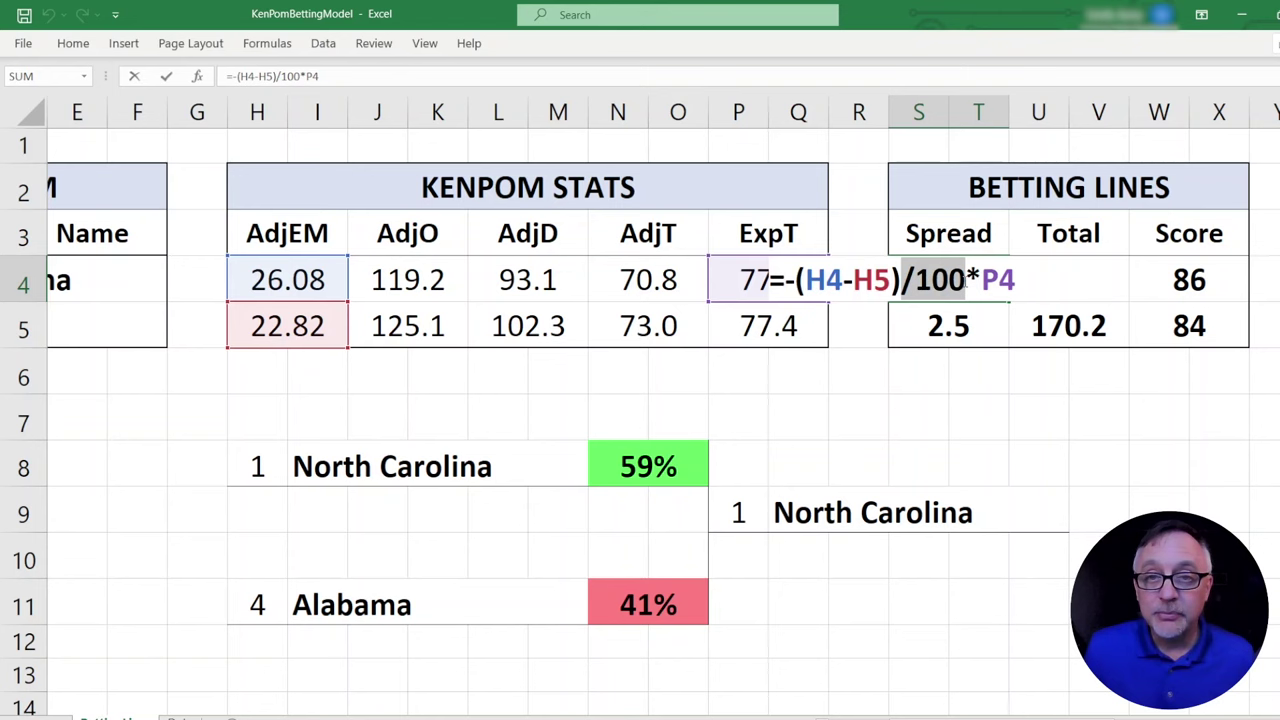
key(ctrl+shift+Left)
key(ctrl+shift+Left)
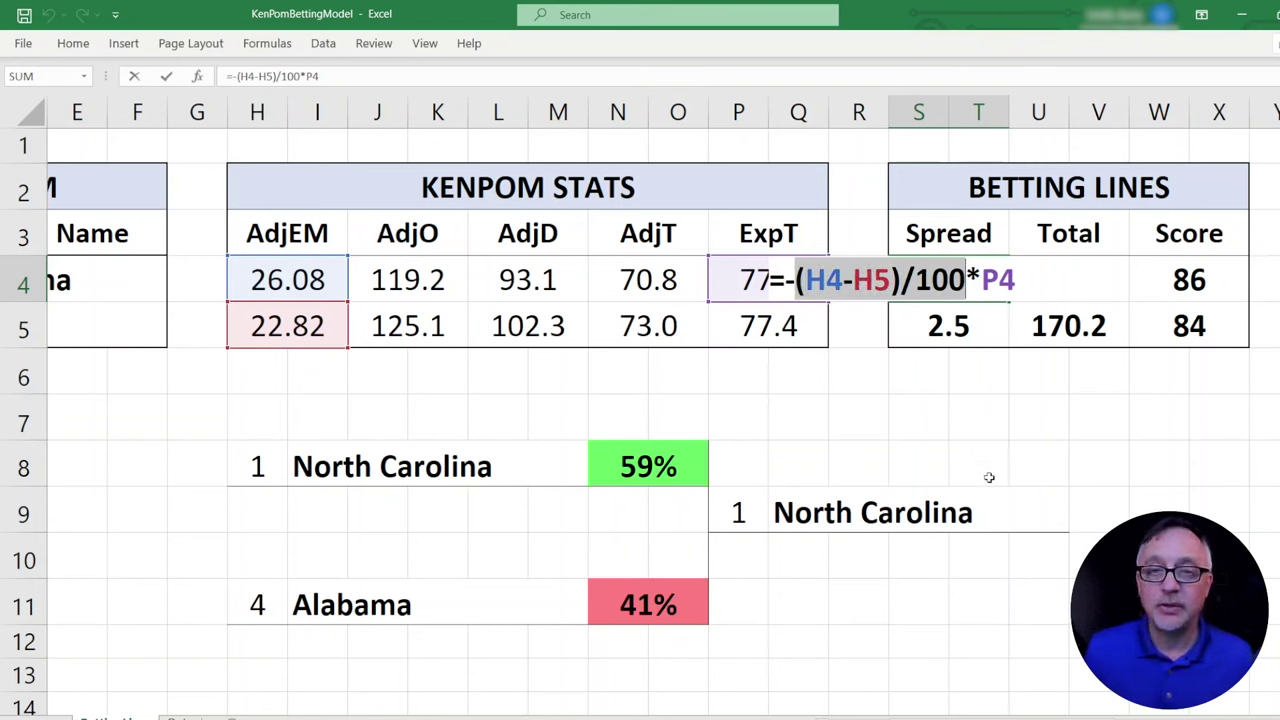
- Highlight the P4 tempo multiplier and the complete spread formula in S4, keeping the formula as it is
click(980, 281)
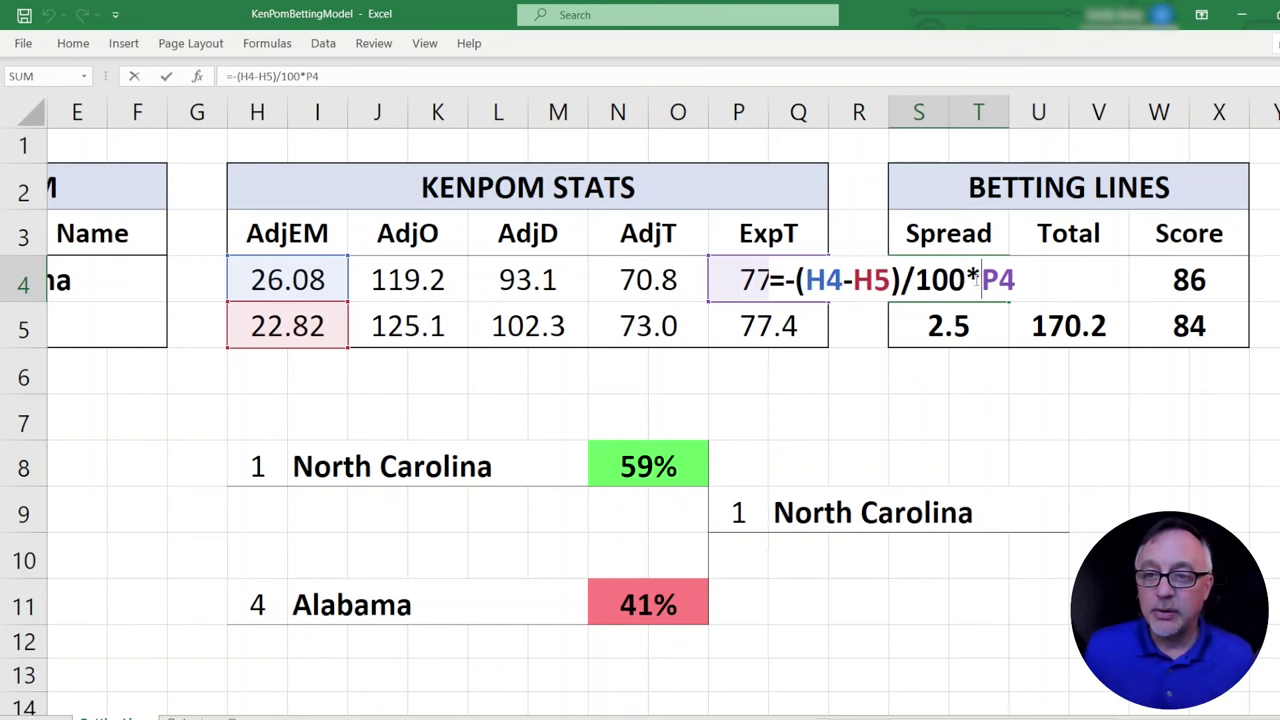
key(shift+Right)
key(shift+Right)
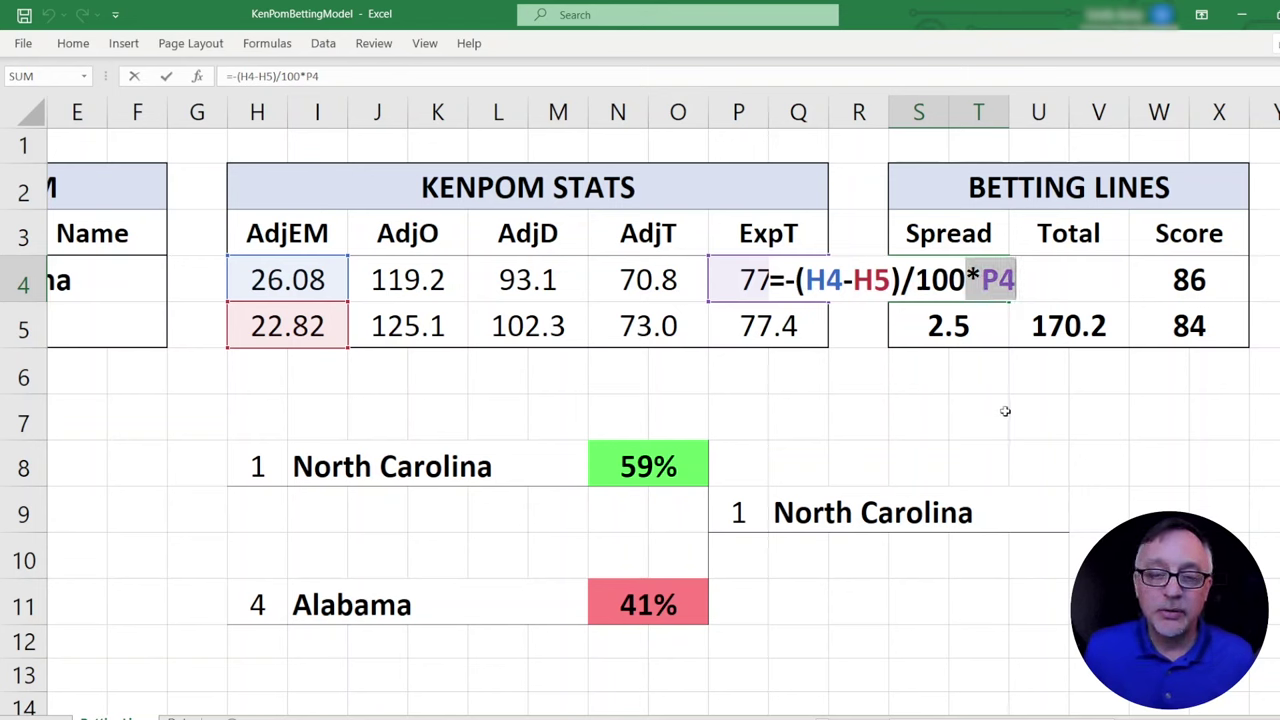
key(Right)
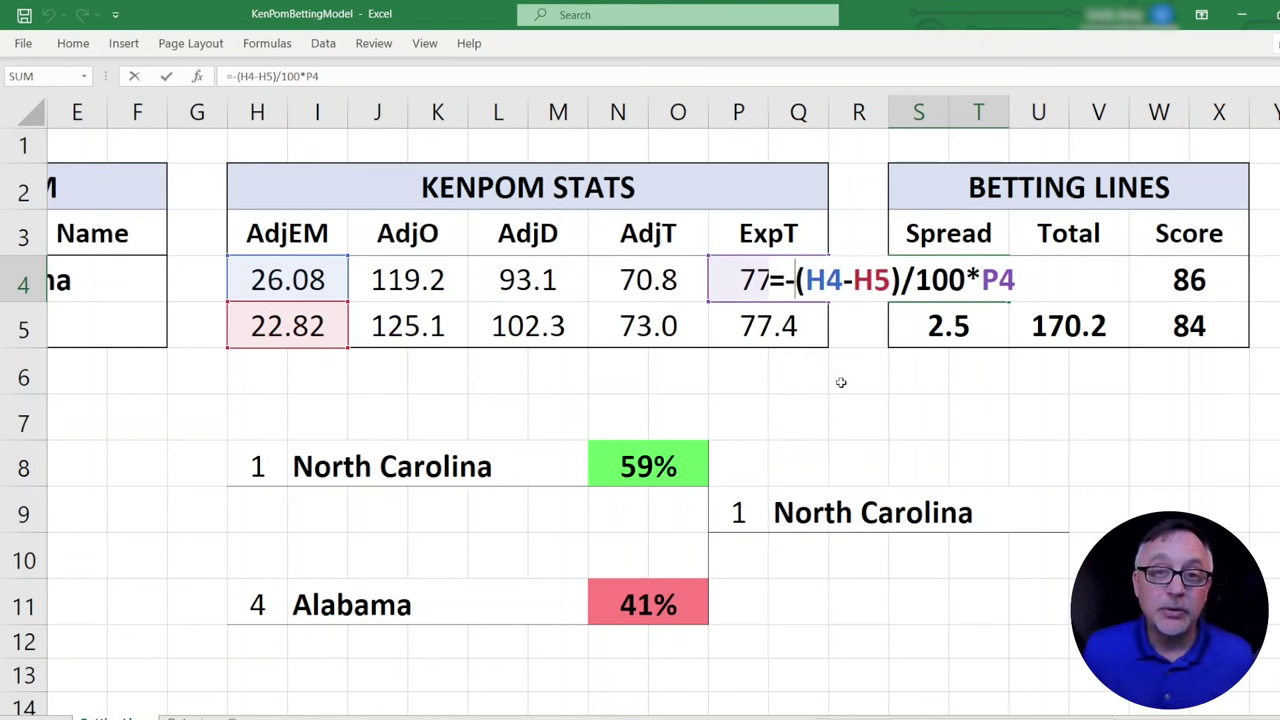
drag(785, 280, 965, 280)
drag(768, 280, 1110, 507)
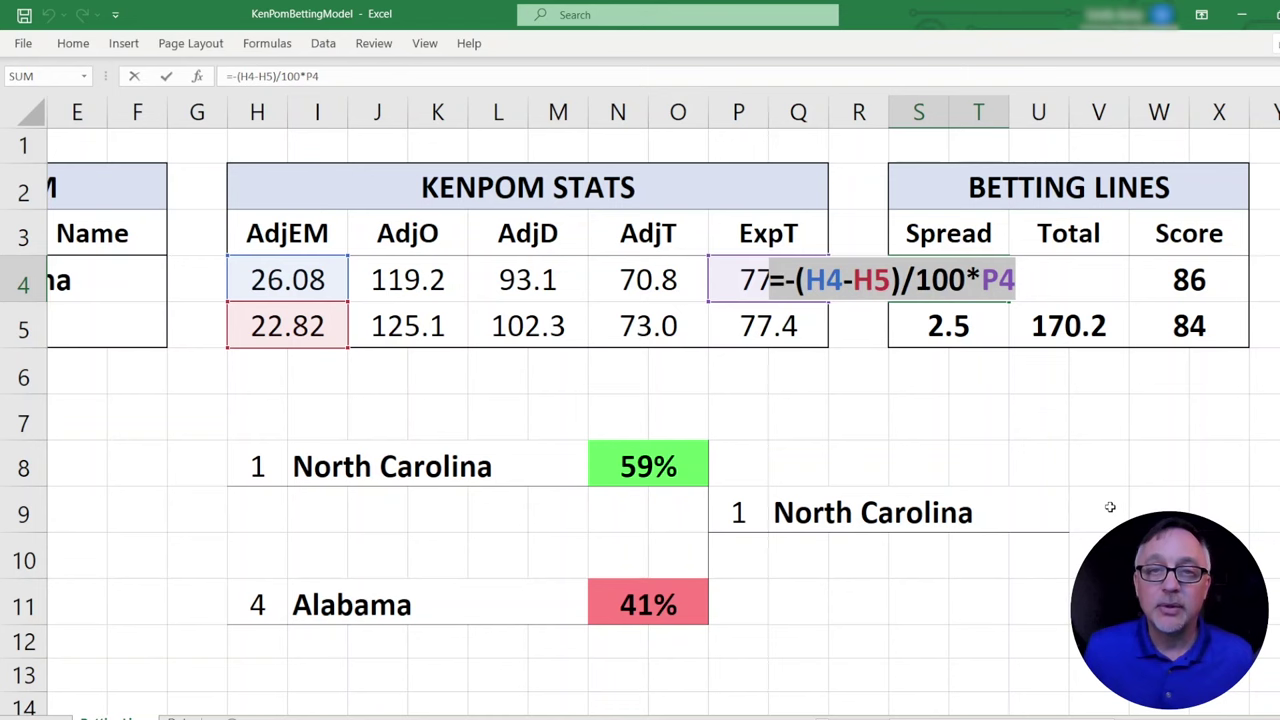
key(Return)
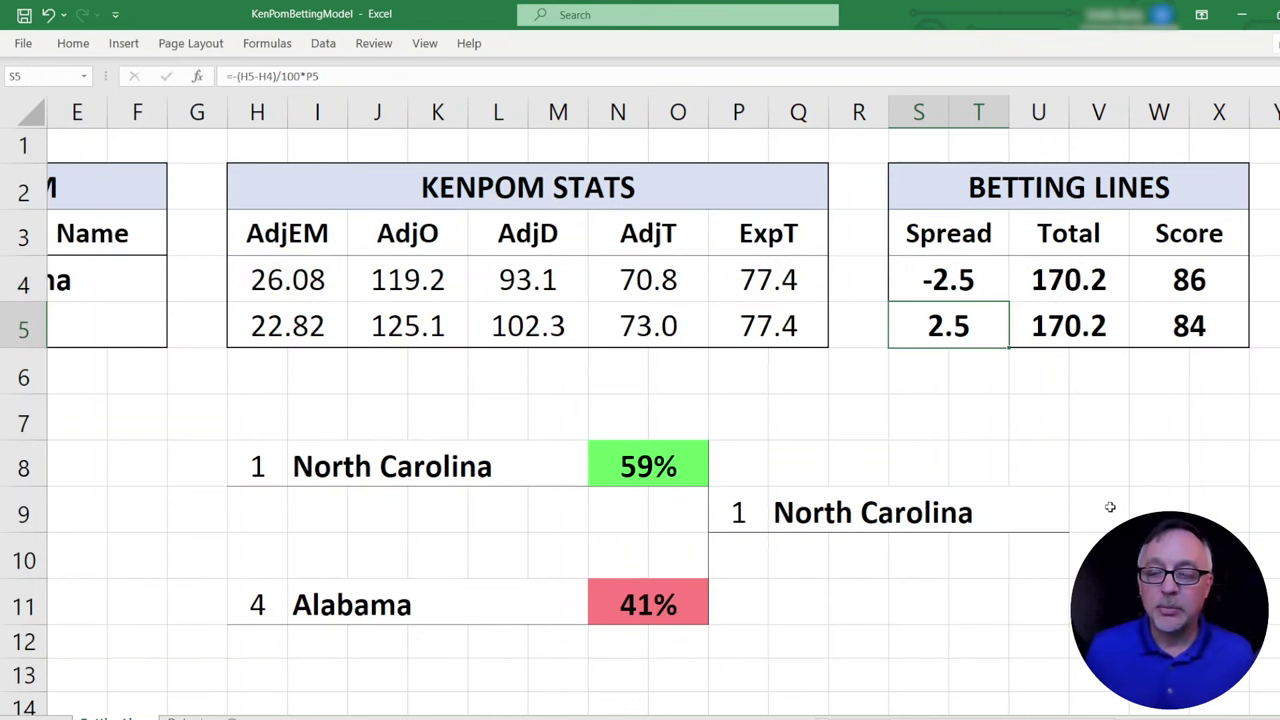
- Examine the second team's spread formula in S5, highlighting the whole expression
double_click(946, 335)
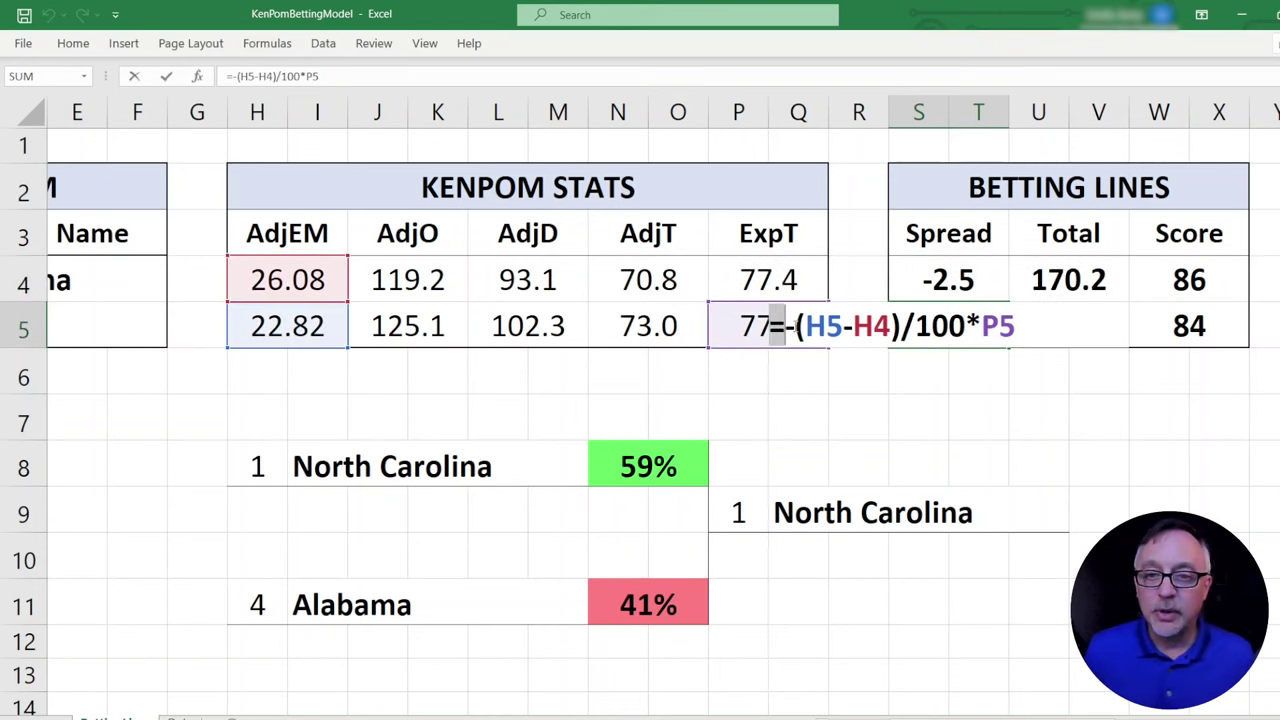
drag(784, 322, 1016, 326)
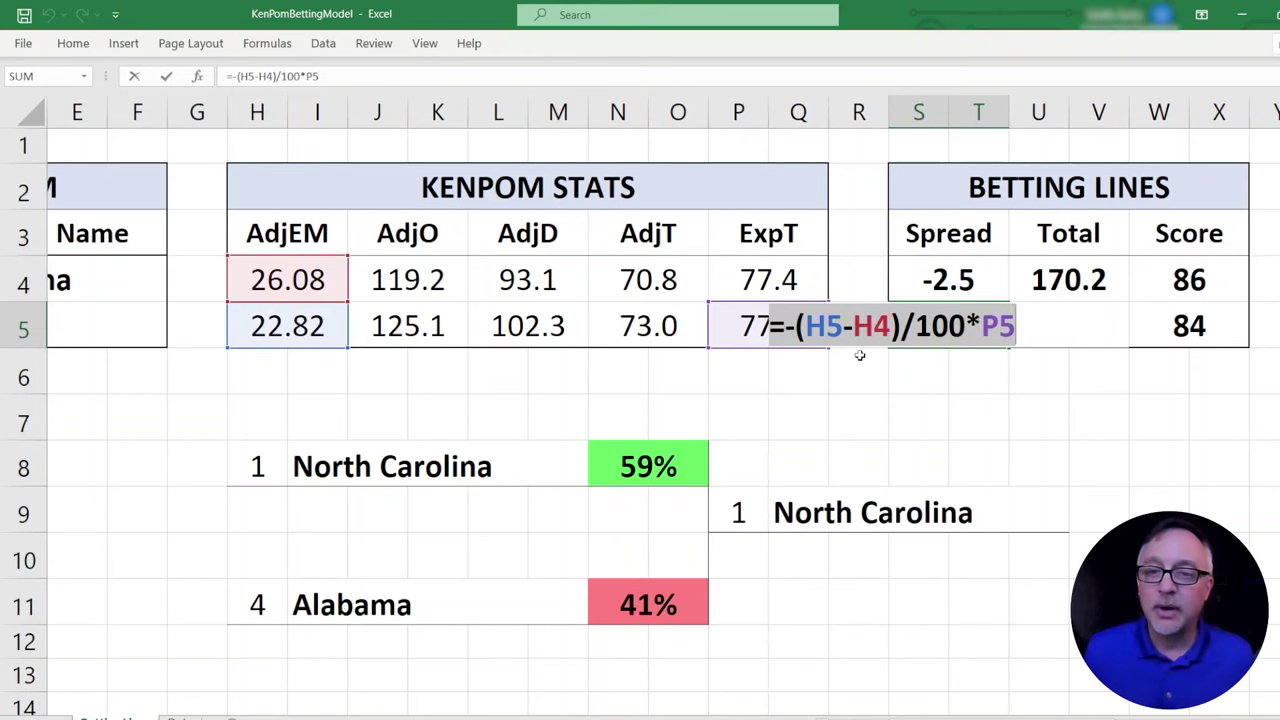
key(shift+Return)
- Open the game total formula in U4 and highlight each team's offense and defense terms, J4+L4 and J5+L5
key(Tab)
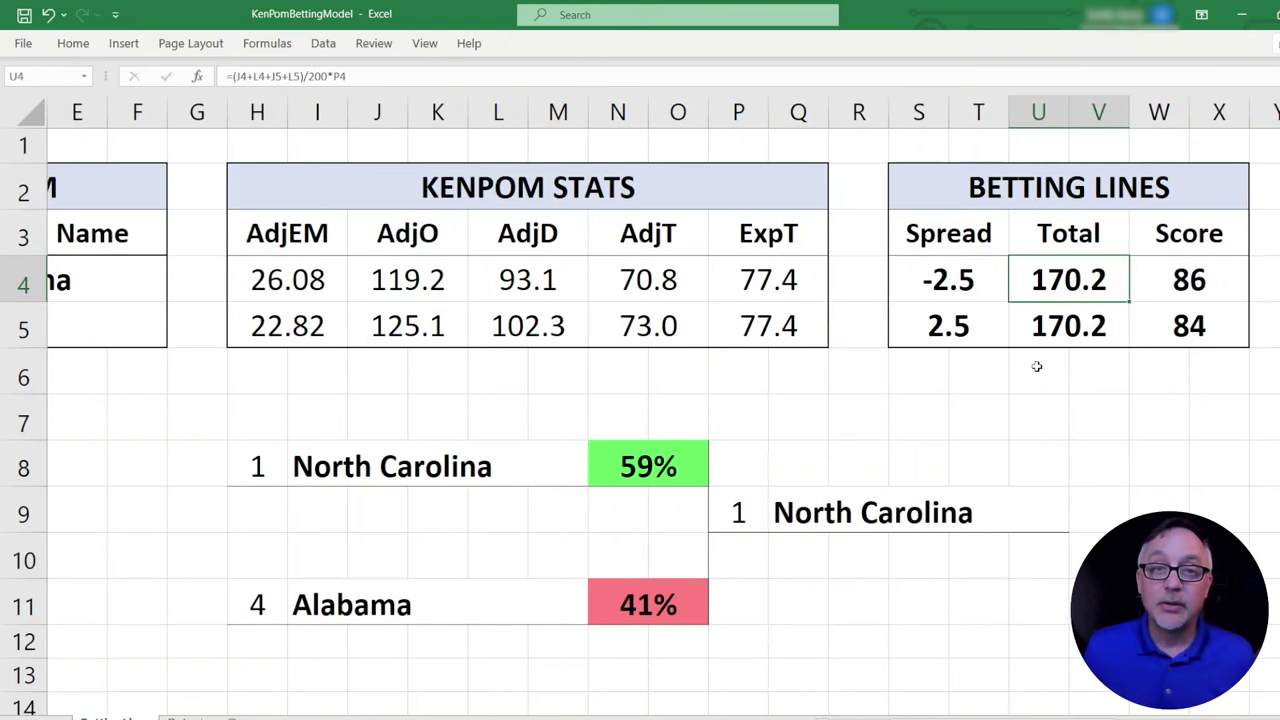
key(F2)
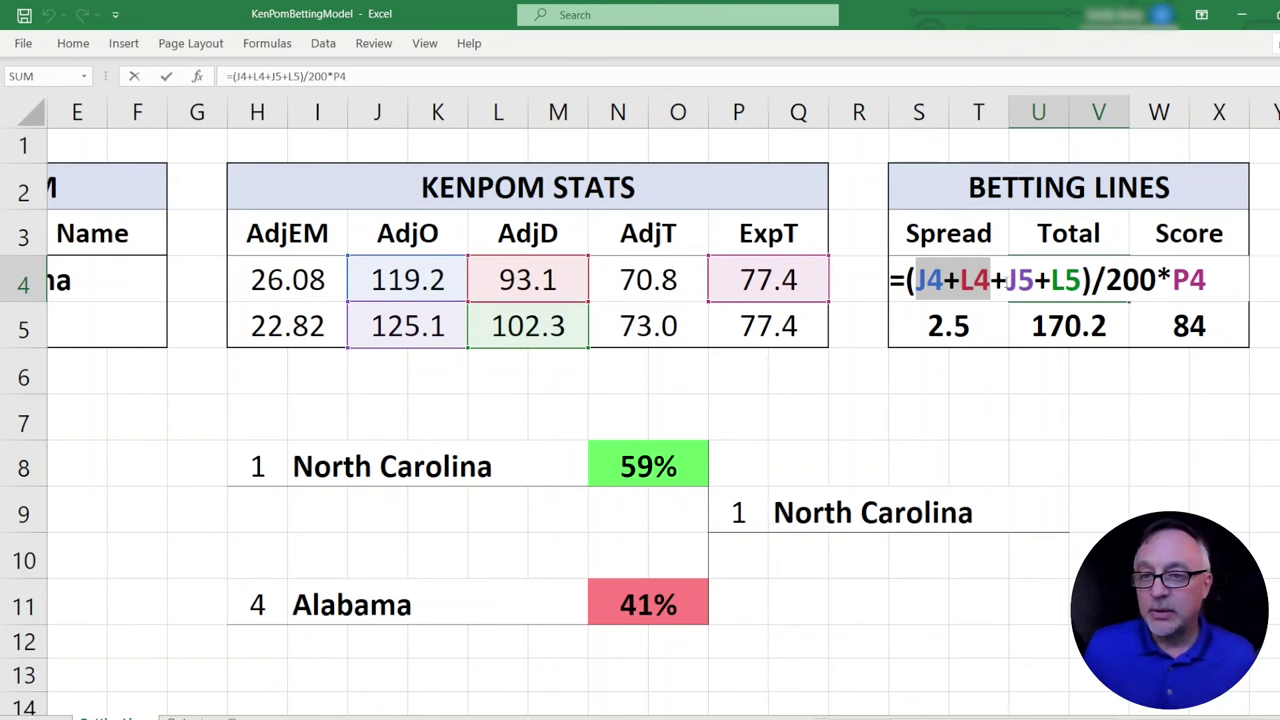
drag(1008, 280, 1086, 280)
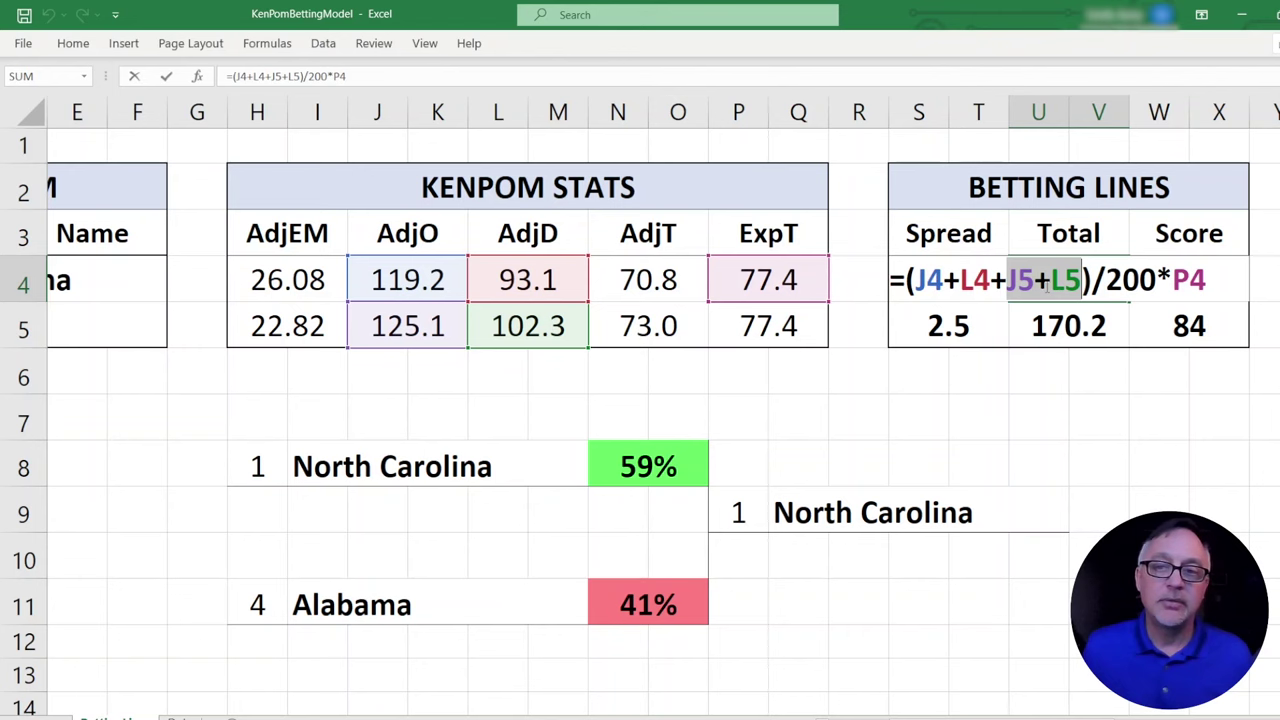
- Highlight the full sum J4+L4+J5+L5 inside the parentheses of the total formula in U4
key(Left)
key(Left)
key(Left)
key(Left)
key(Left)
key(Left)
key(Left)
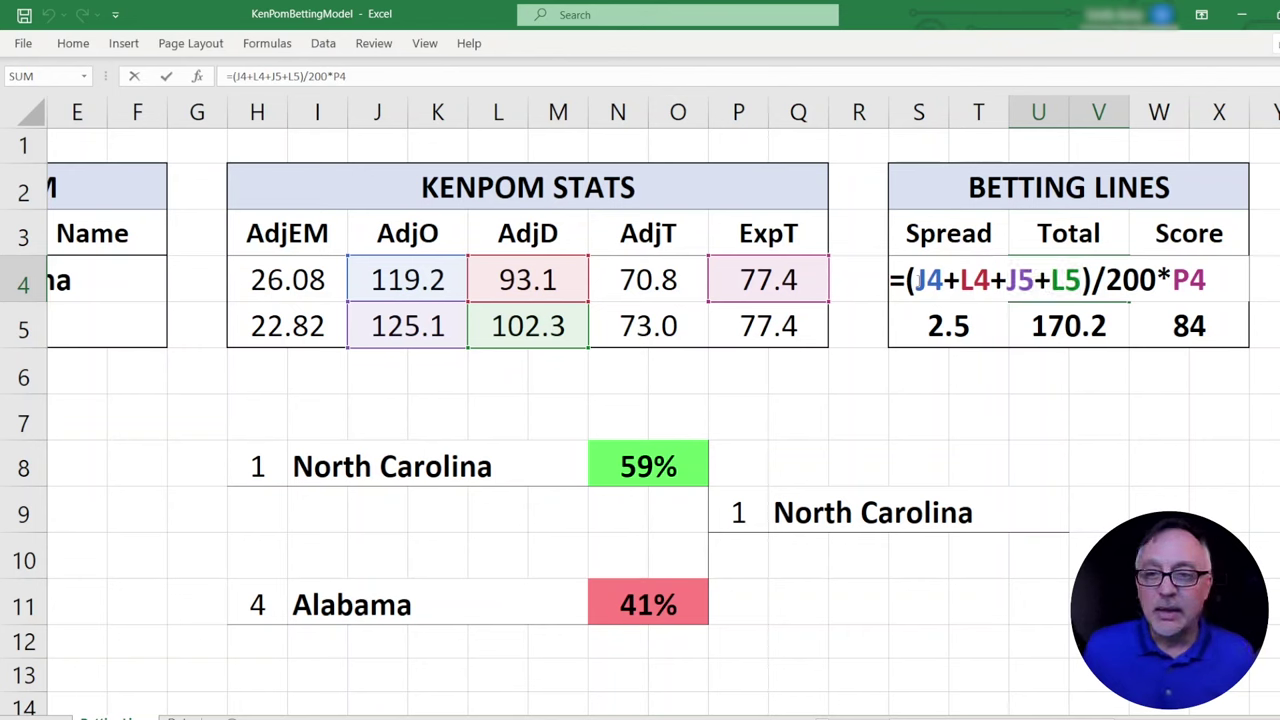
key(shift+Right)
key(shift+Right)
key(shift+Right)
key(shift+Right)
key(shift+Right)
key(shift+Right)
key(shift+Right)
key(shift+Right)
key(shift+Right)
key(shift+Right)
key(shift+Right)
- Highlight the divisor 200 in the total formula in U4
key(Right)
key(Right)
key(Right)
key(shift+Right)
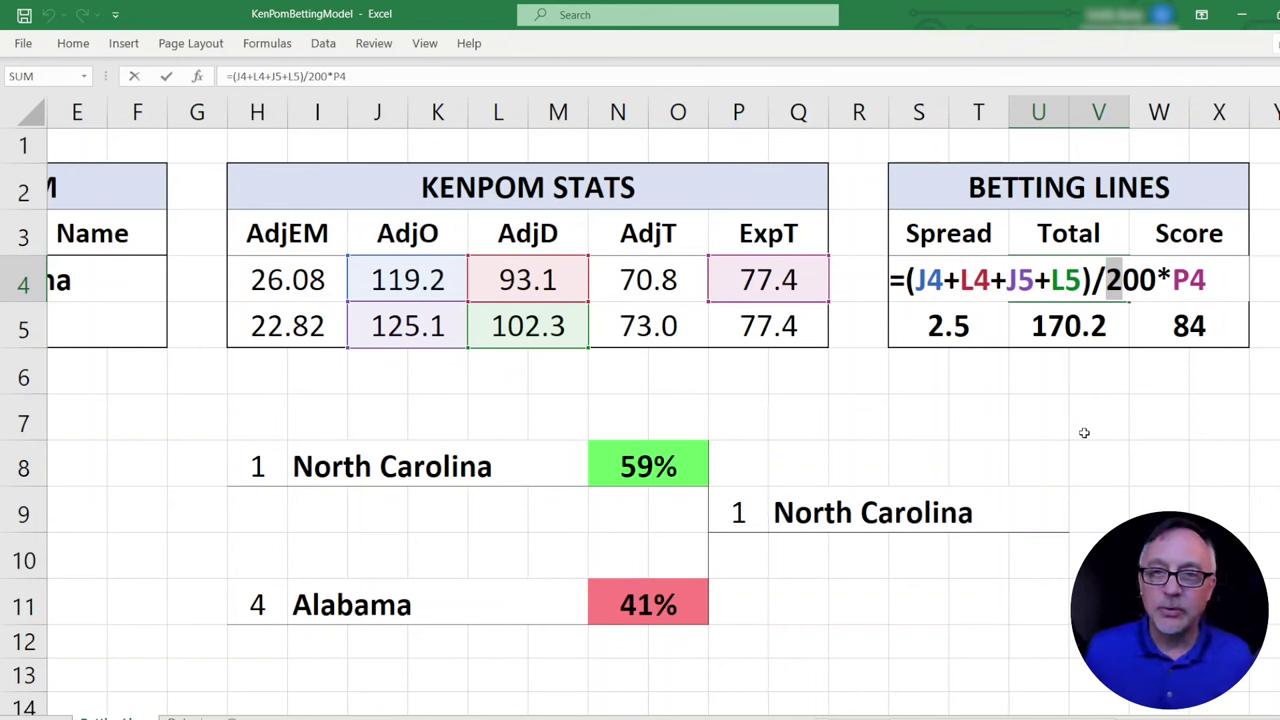
key(Left)
key(shift+Right)
key(shift+Right)
key(shift+Right)
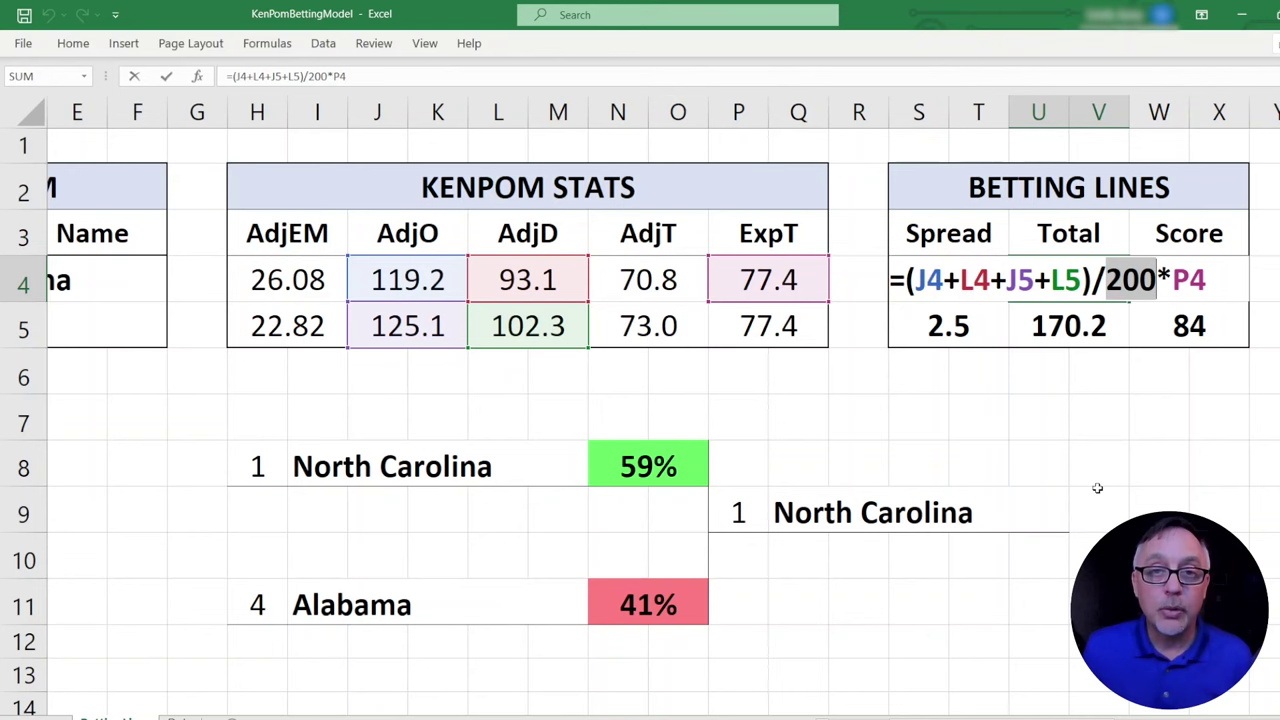
- Highlight the P4 expected tempo multiplier in the total formula, and close U4 without changing it
click(1172, 262)
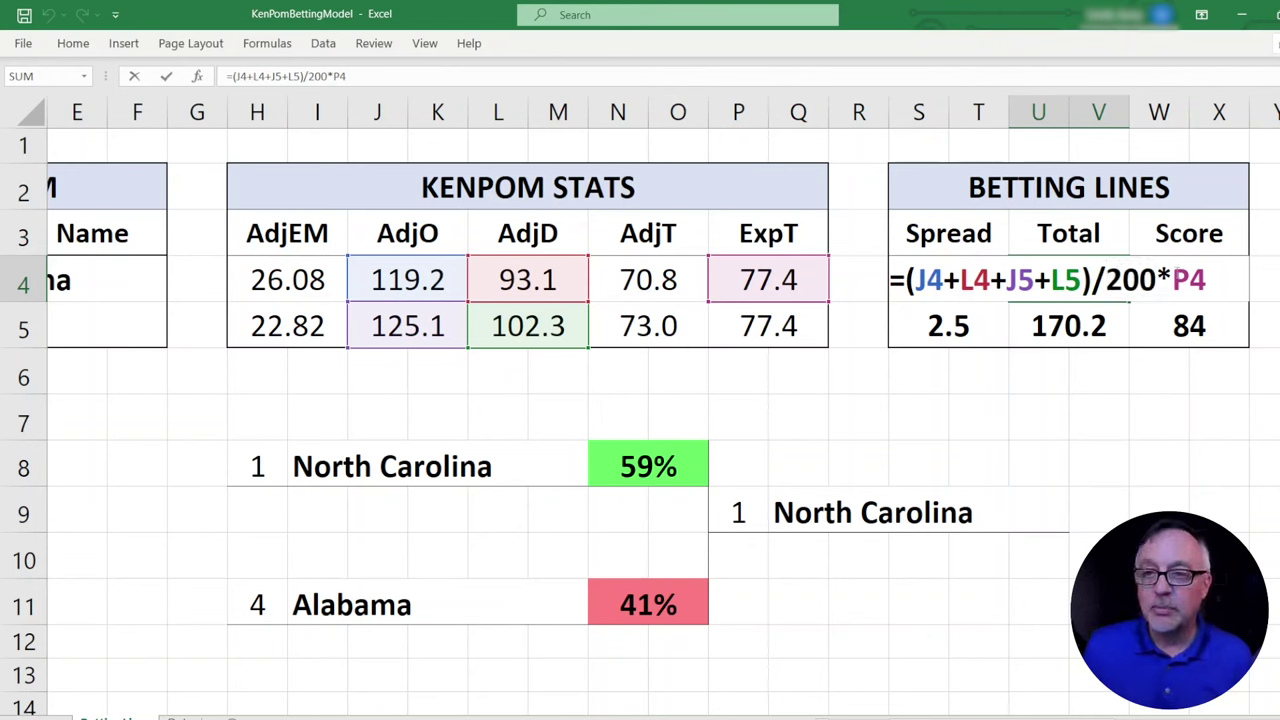
drag(1172, 270, 1207, 278)
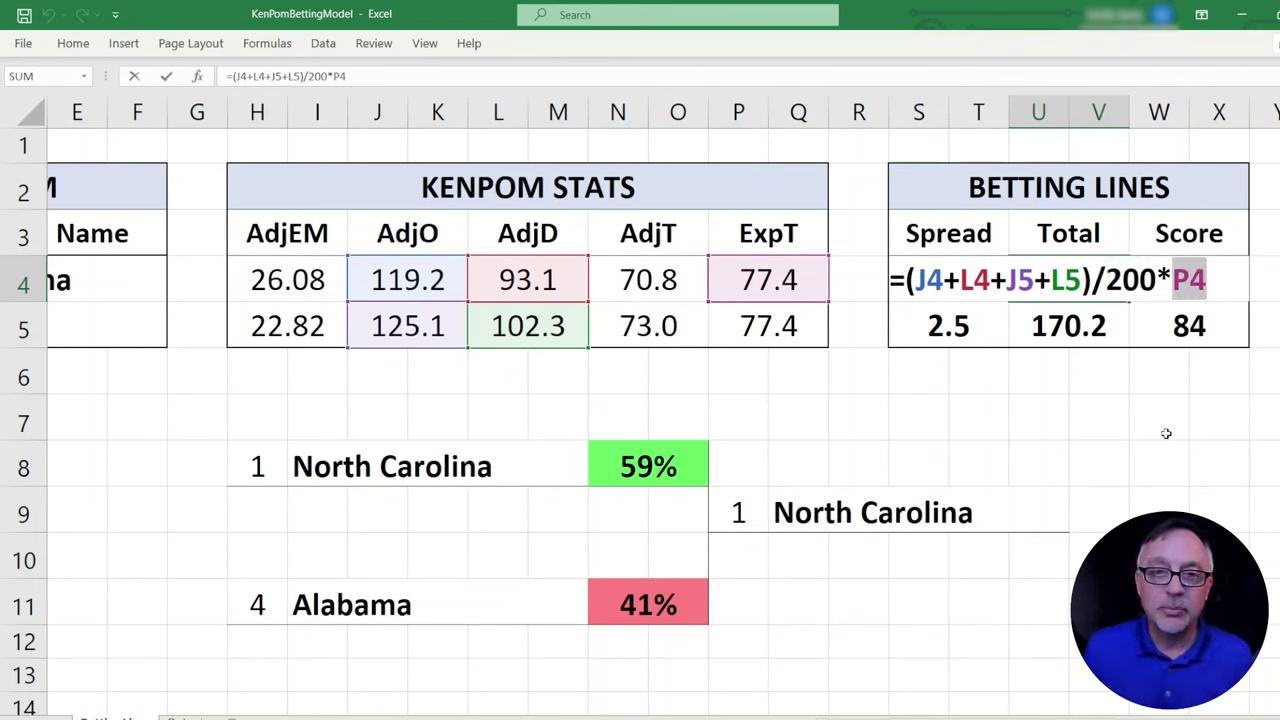
key(Return)
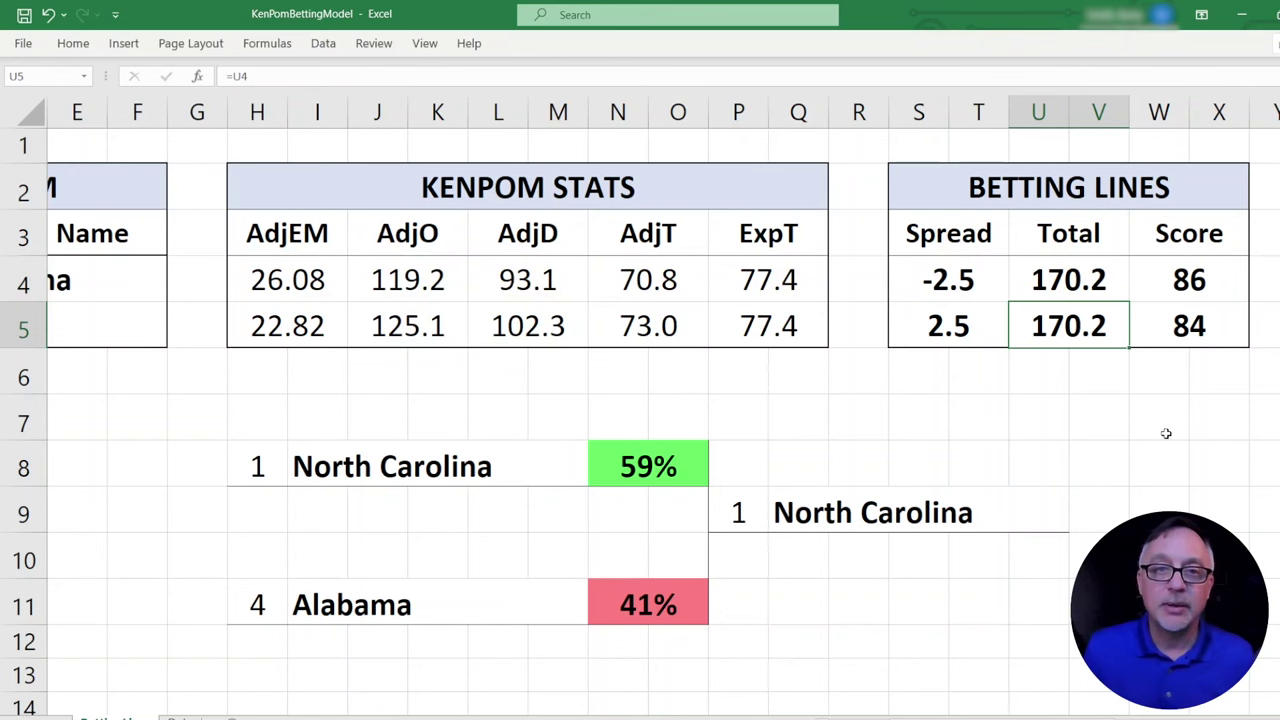
- Examine the first team's score formula in W4, highlighting the whole expression
click(1031, 288)
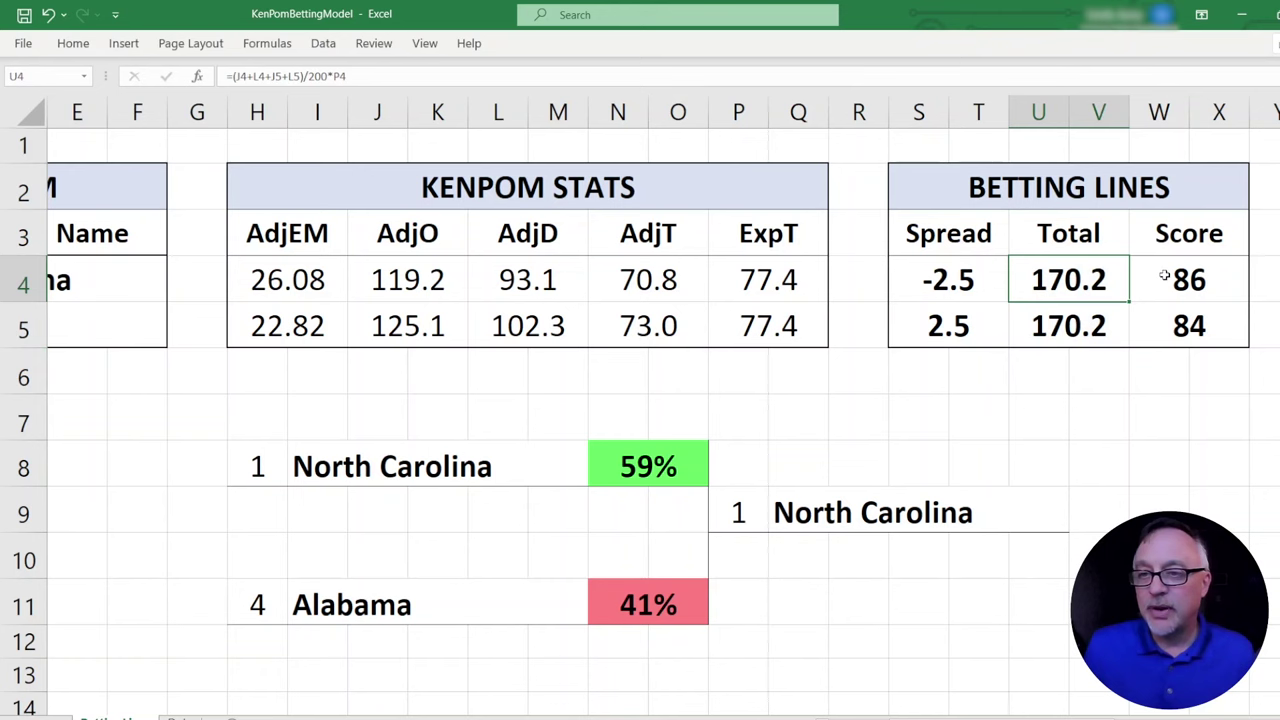
click(1165, 276)
double_click(1165, 276)
drag(1068, 280, 1222, 285)
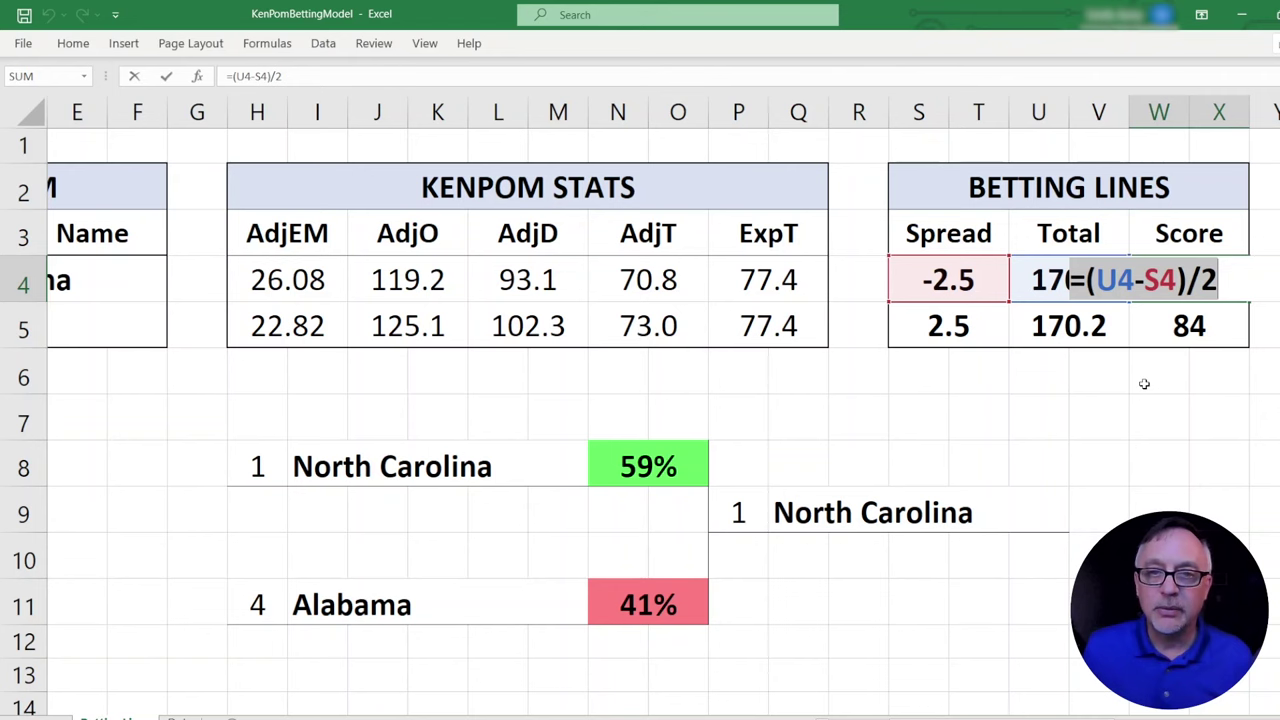
- Close W4 unchanged, examine the second team's score formula =U5-W4 in W5, and select both teams' scores
key(Return)
text(=U5-W4)
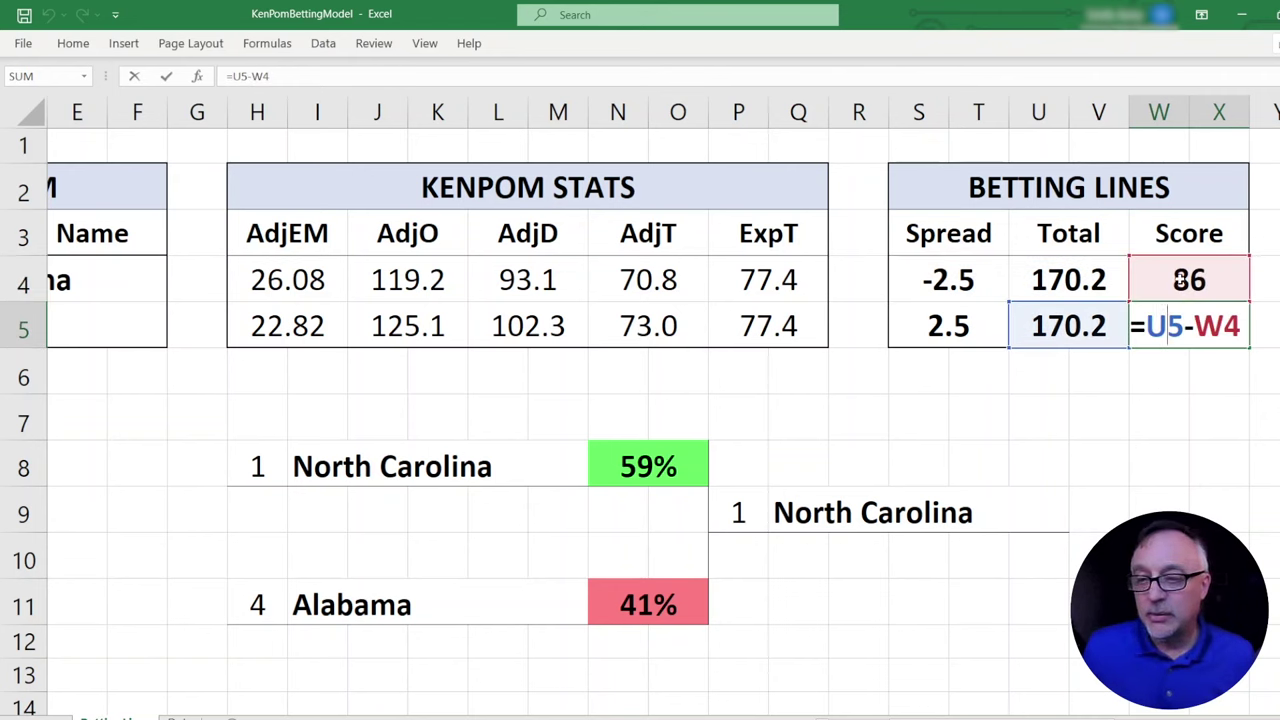
key(Return)
drag(1135, 280, 1140, 332)
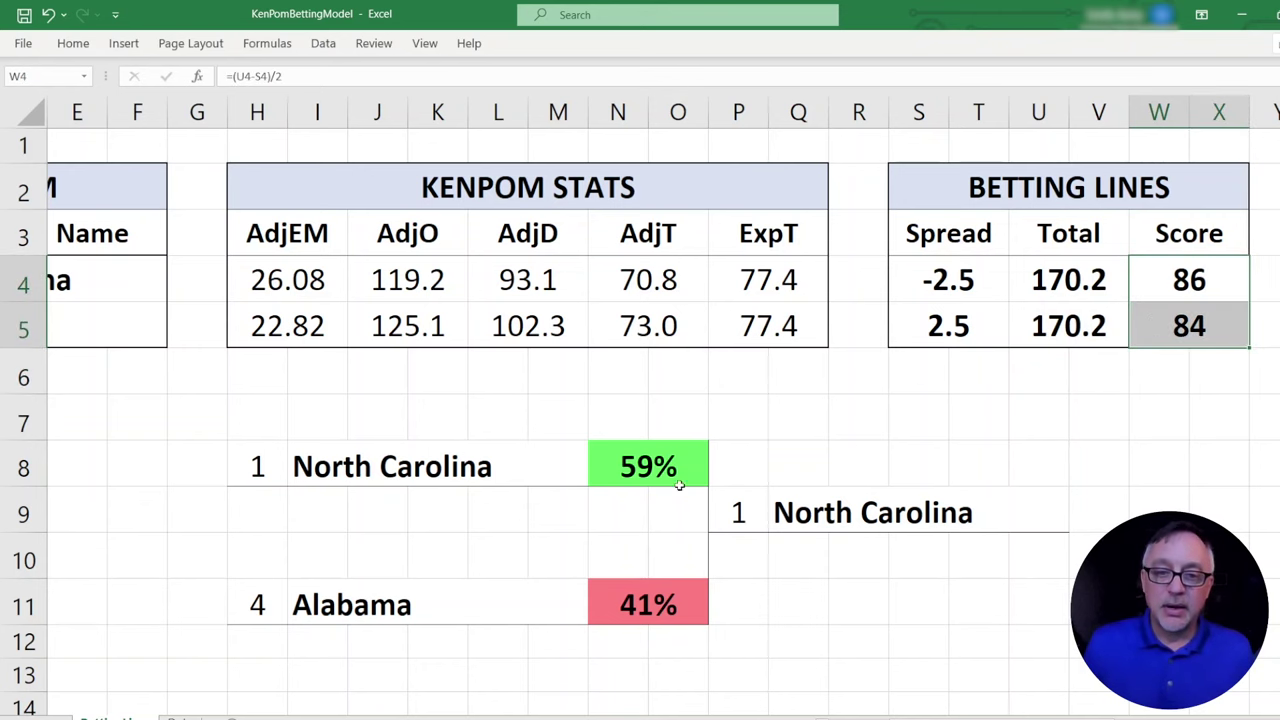
- Examine the win probability formula =NORM.DIST(-S4,0,11,TRUE) in N8, highlighting its -S4 argument, and close it unchanged
click(611, 457)
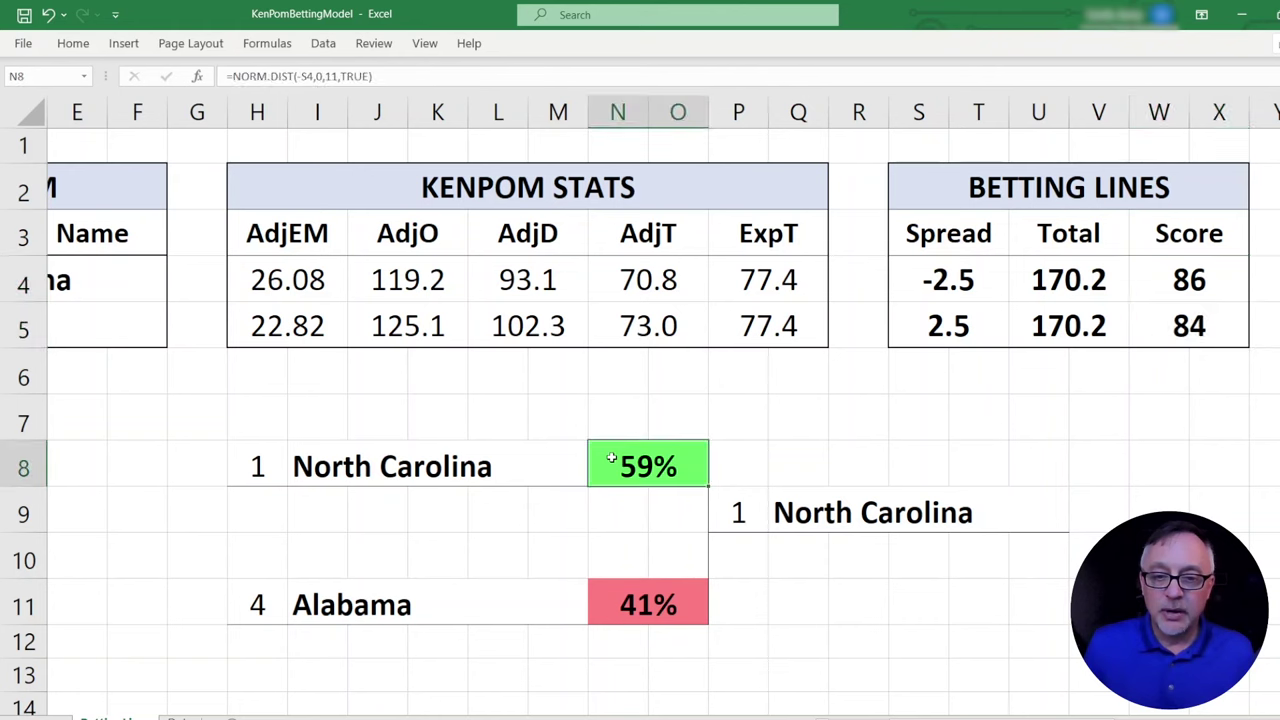
double_click(611, 457)
drag(599, 466, 640, 466)
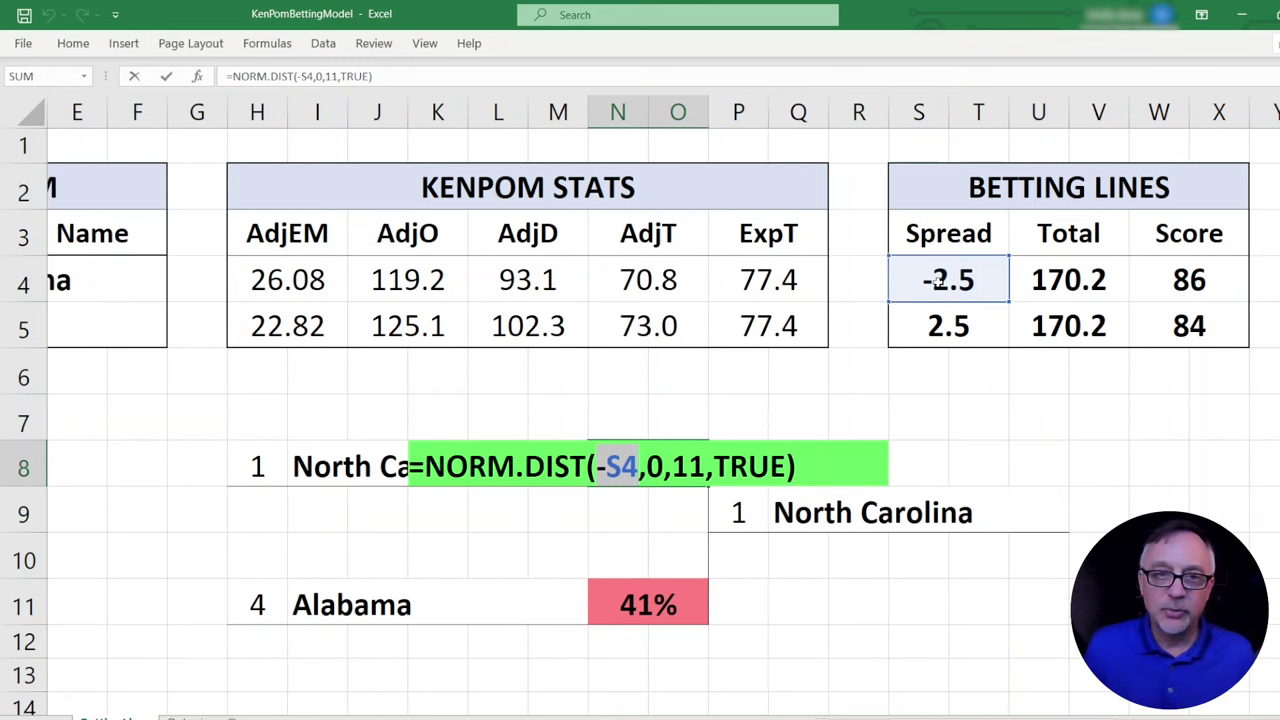
key(Return)
click(625, 466)
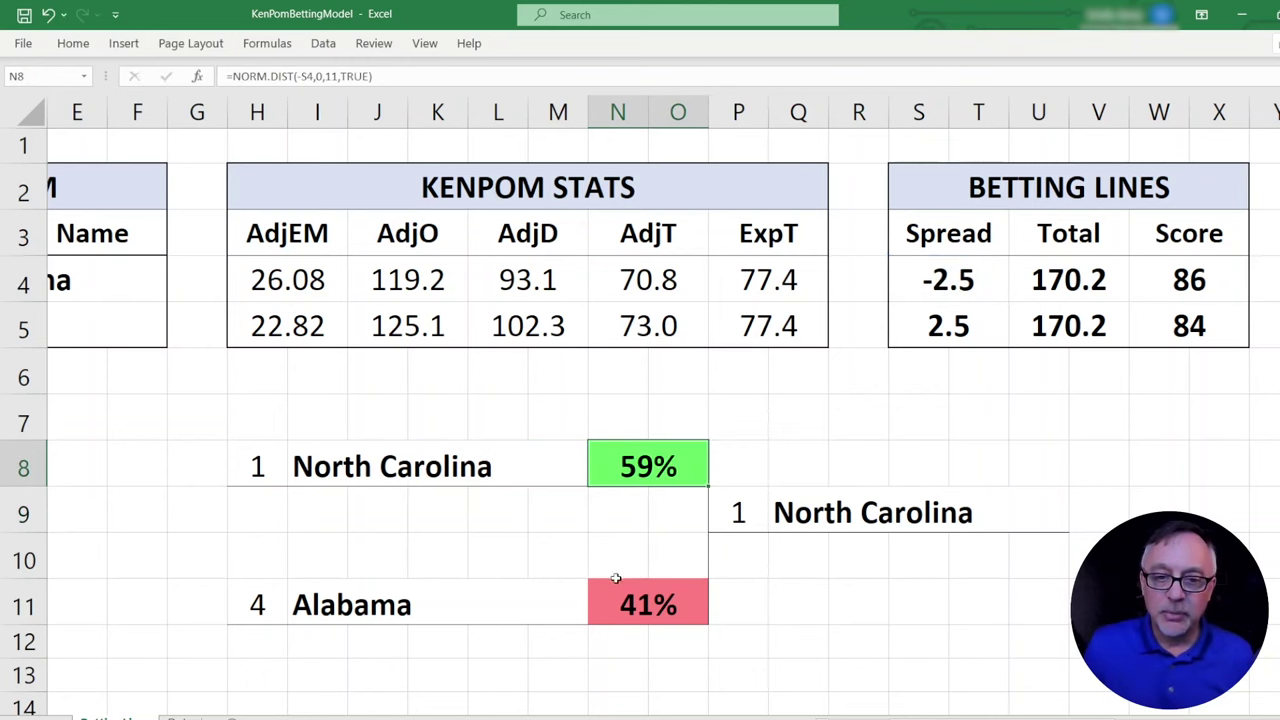
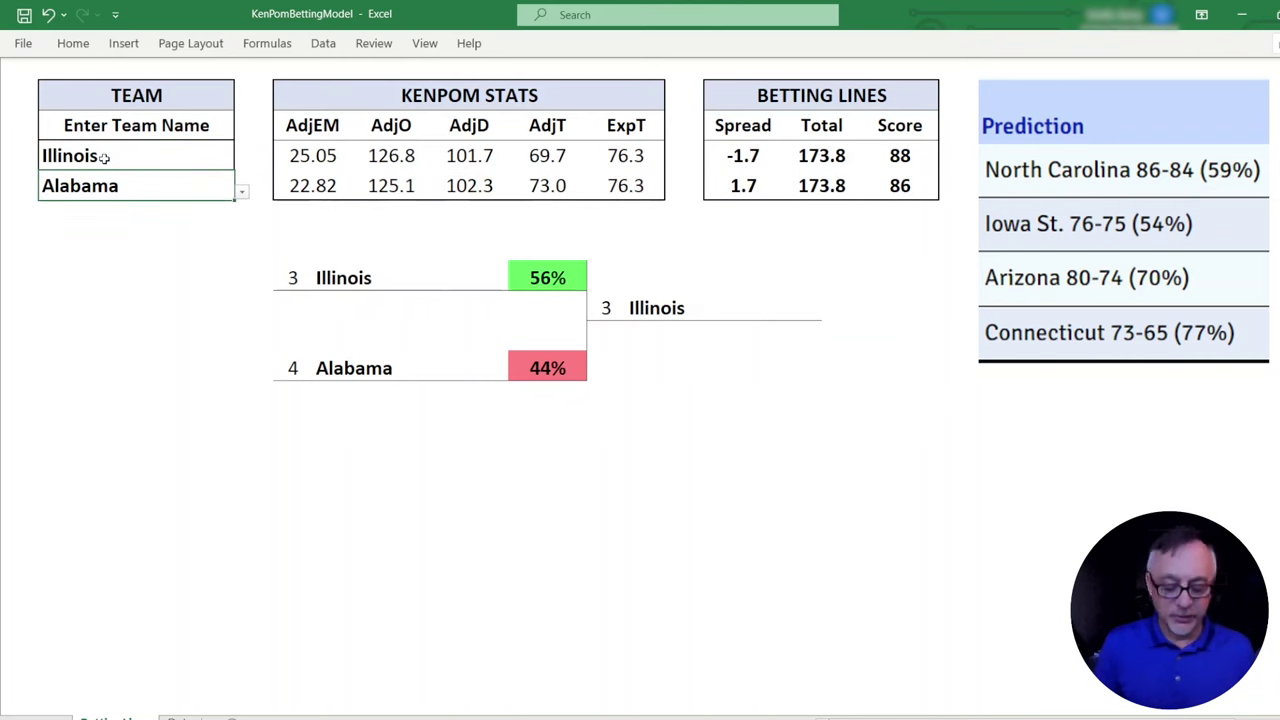
- Enter Iowa St. as the second team against Illinois and select both predicted scores for comparison with the Prediction list
text(Iowa St.)
key(Return)
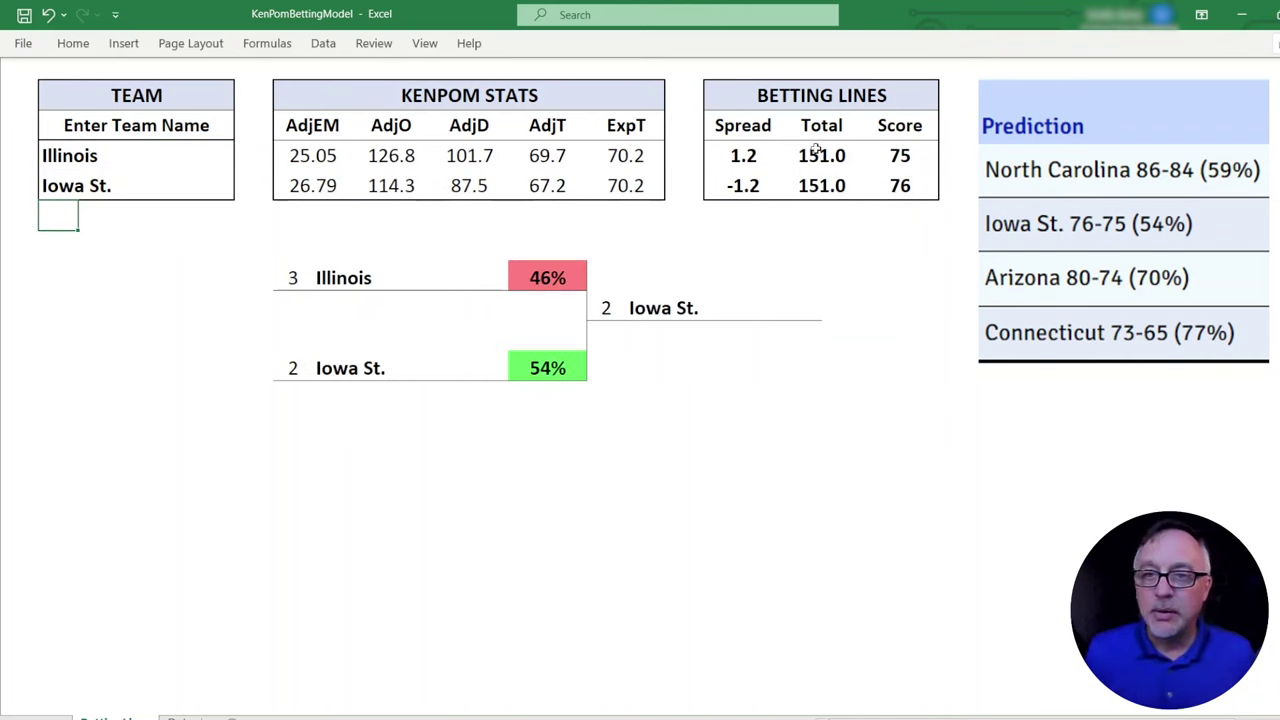
click(881, 149)
drag(881, 149, 886, 184)
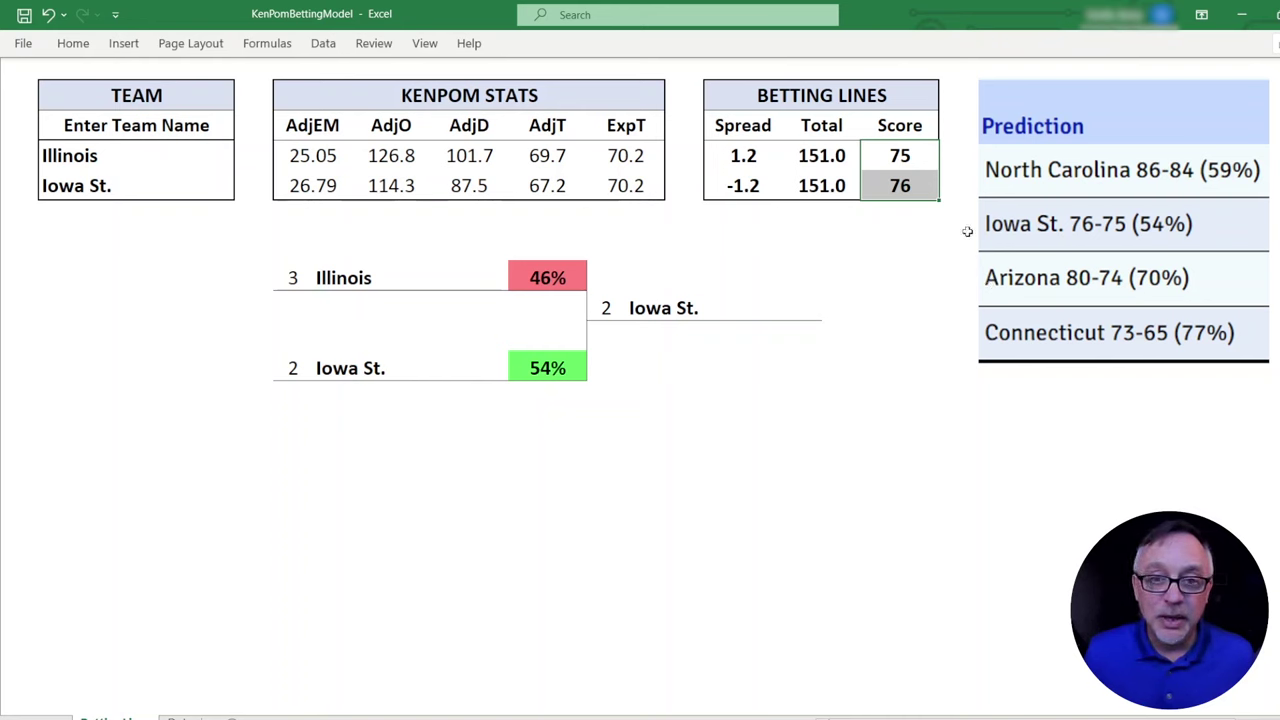
- Set the matchup to Clemson as the first team and Arizona as the second
click(70, 155)
text(Clemson)
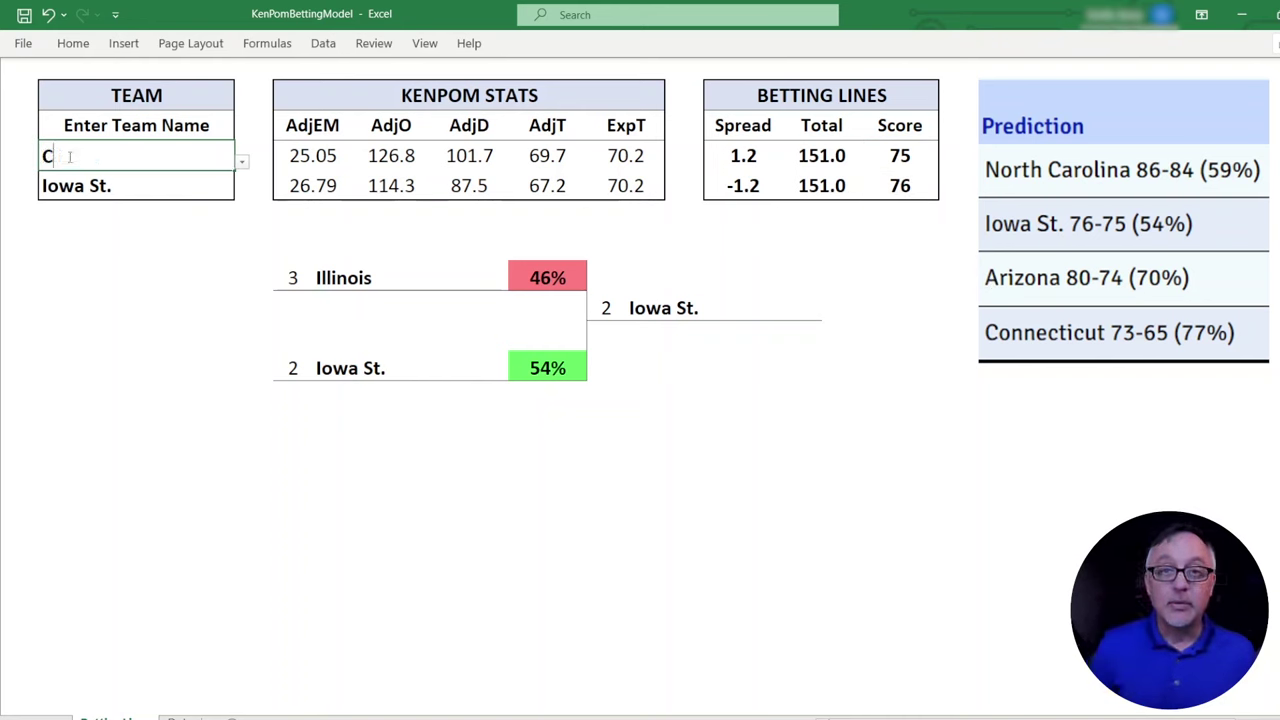
key(Return)
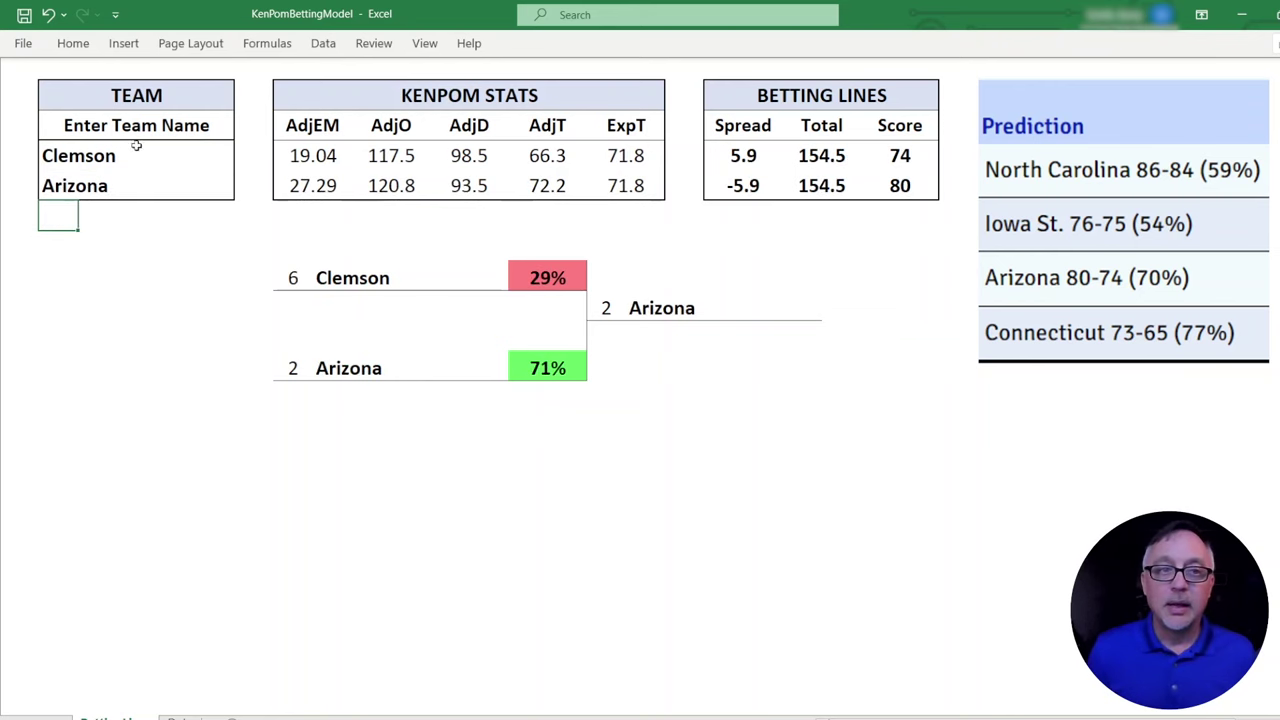
- Compare the Clemson and Arizona scores and win probabilities with the Prediction list, selecting each pair of results
click(110, 98)
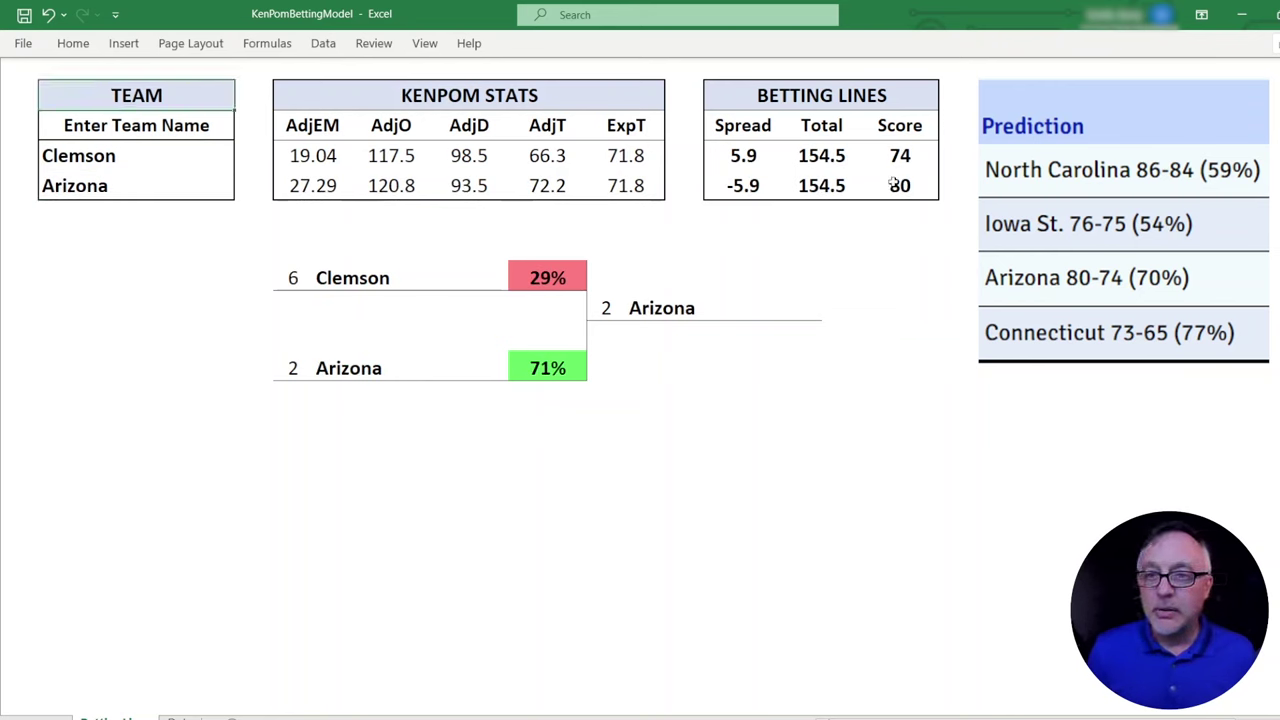
drag(890, 155, 895, 185)
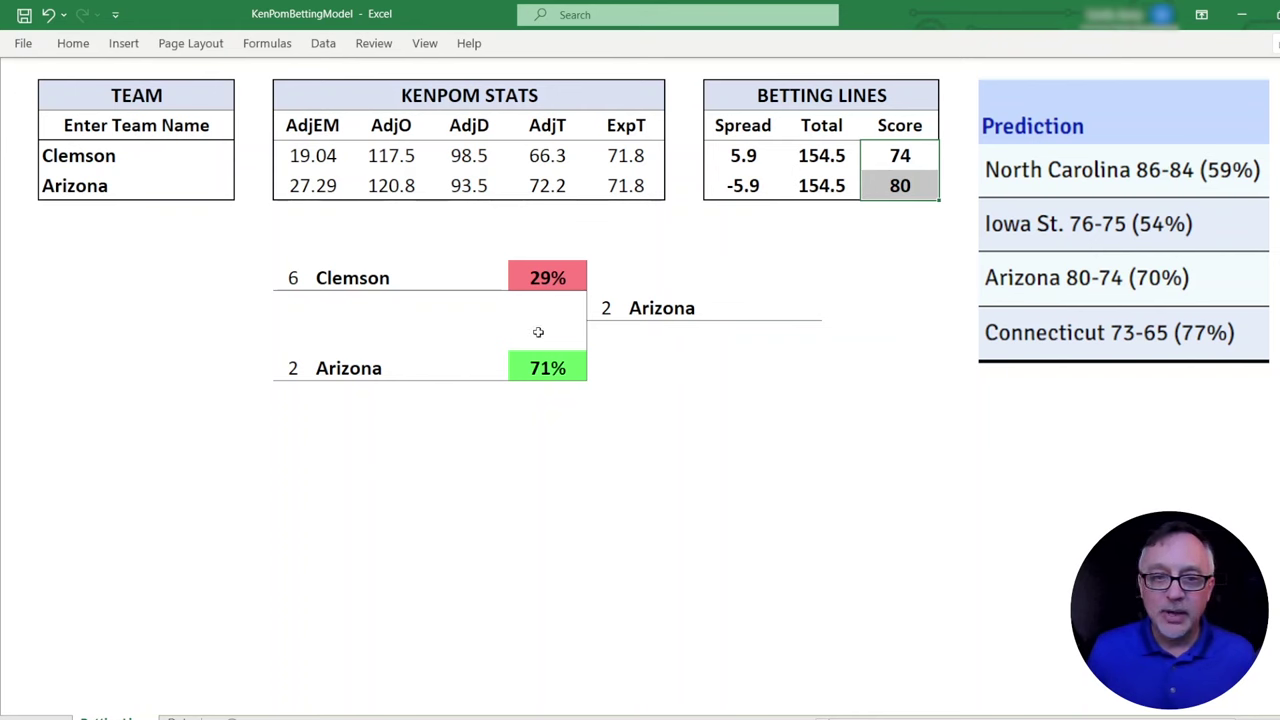
click(518, 367)
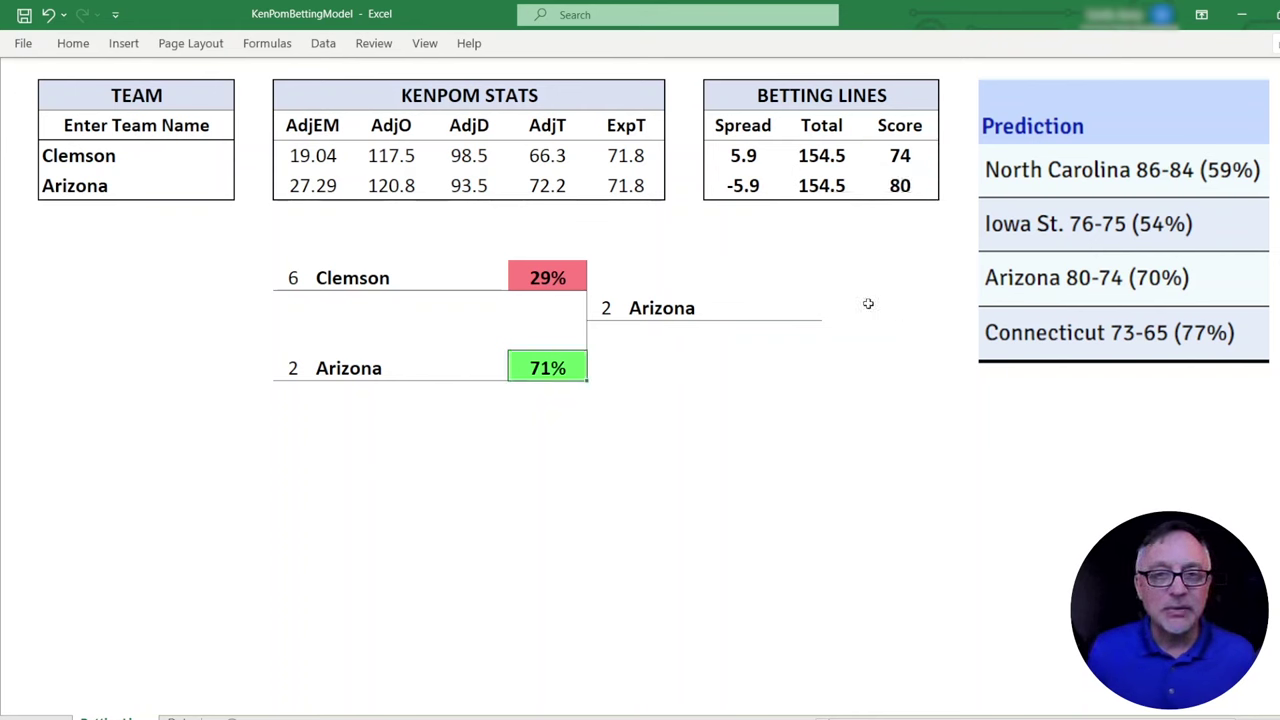
drag(528, 276, 520, 356)
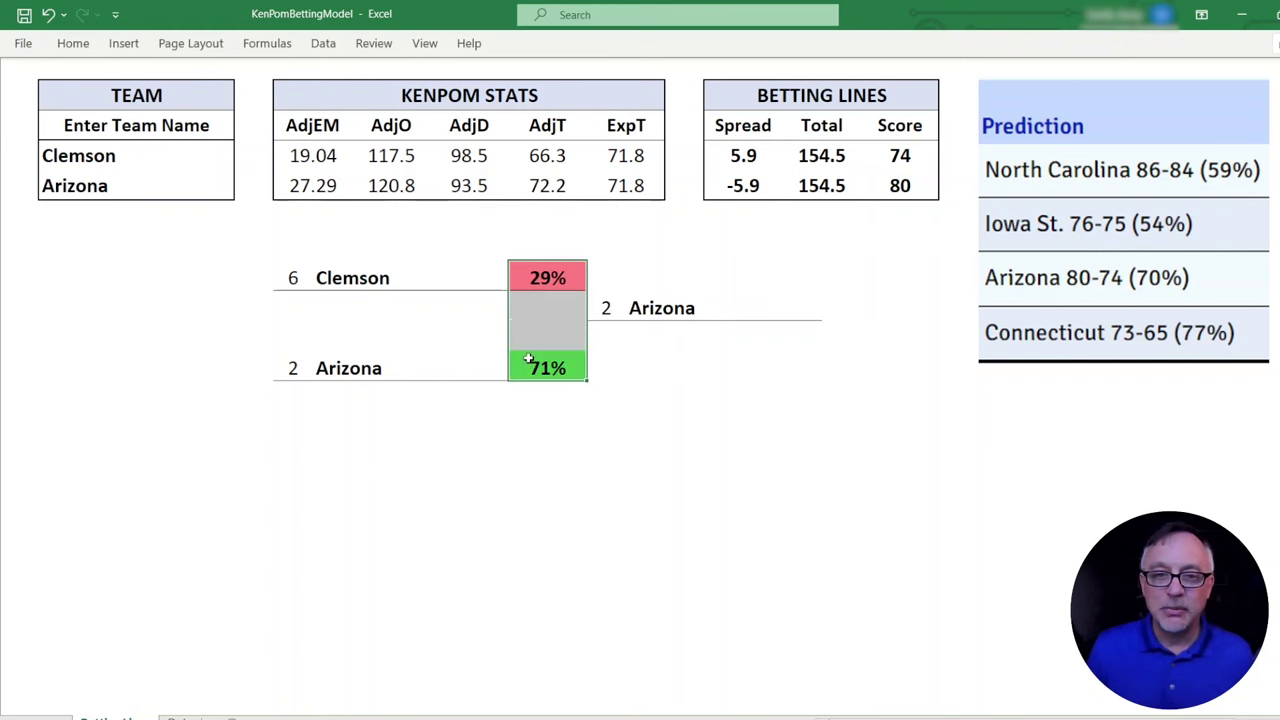
click(73, 43)
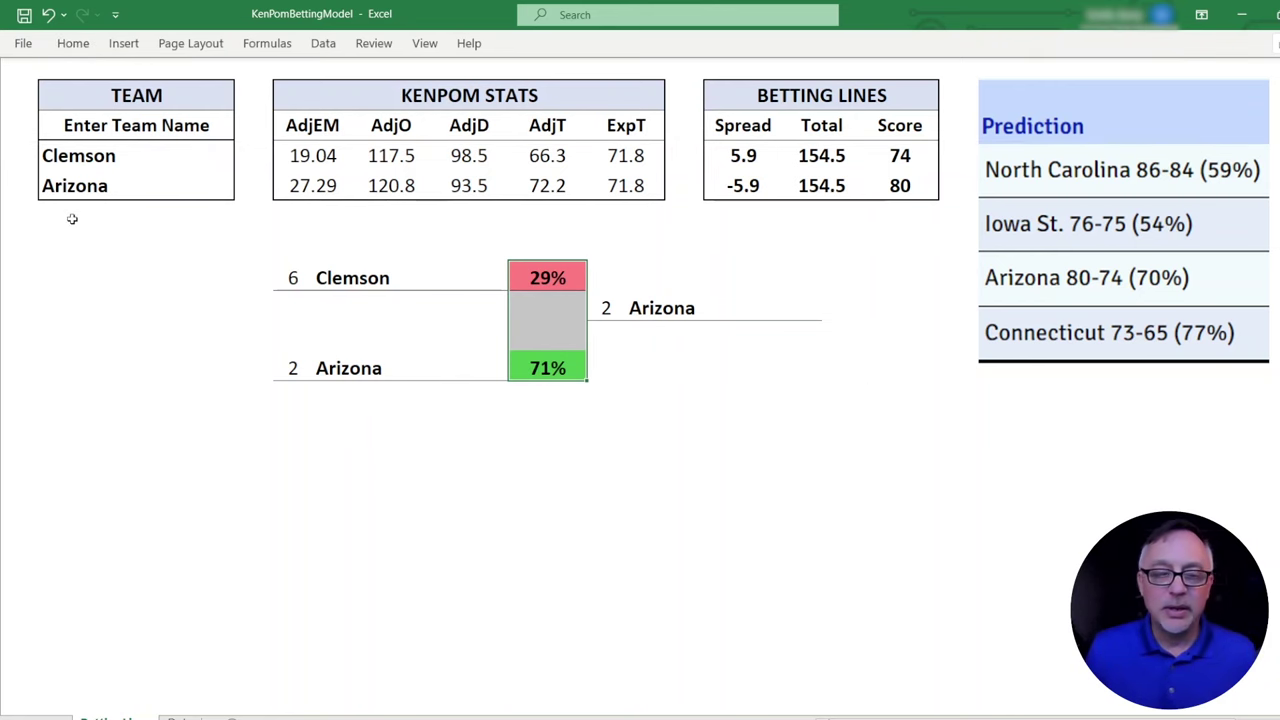
- Set the matchup to Connecticut versus San Diego St. and check its scores, win probability and betting lines against the Prediction list
click(58, 160)
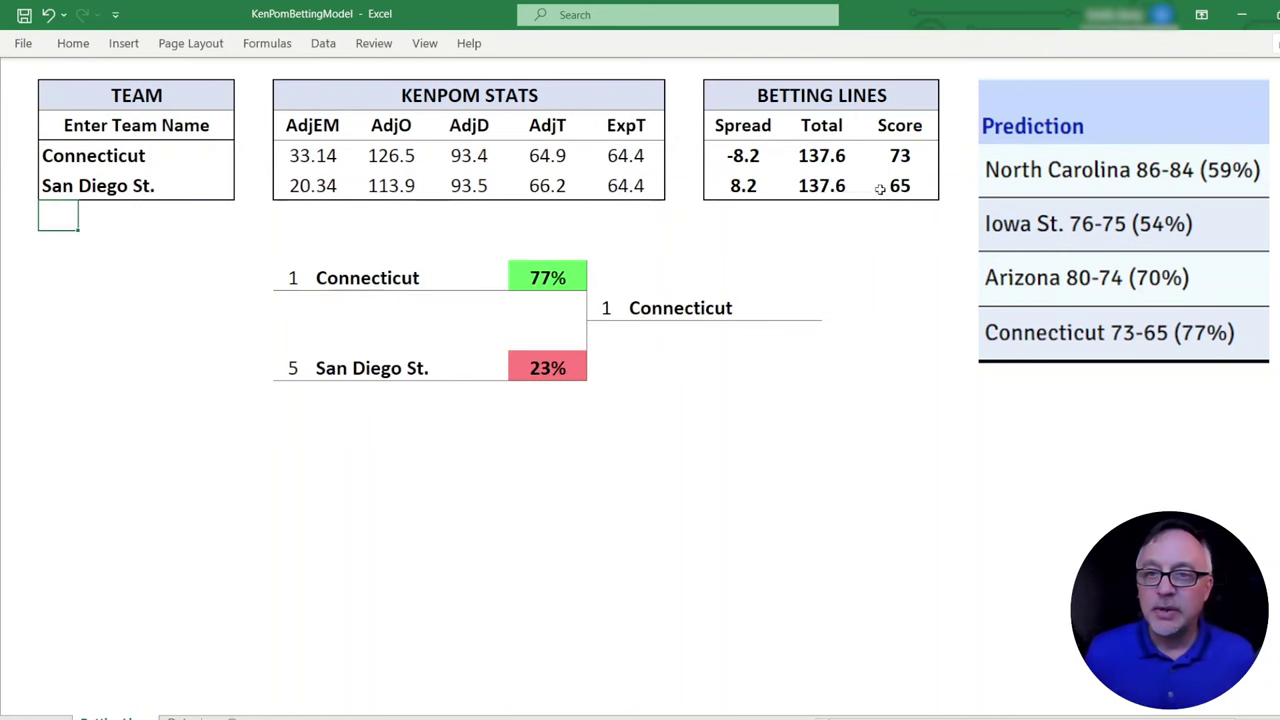
drag(886, 152, 870, 184)
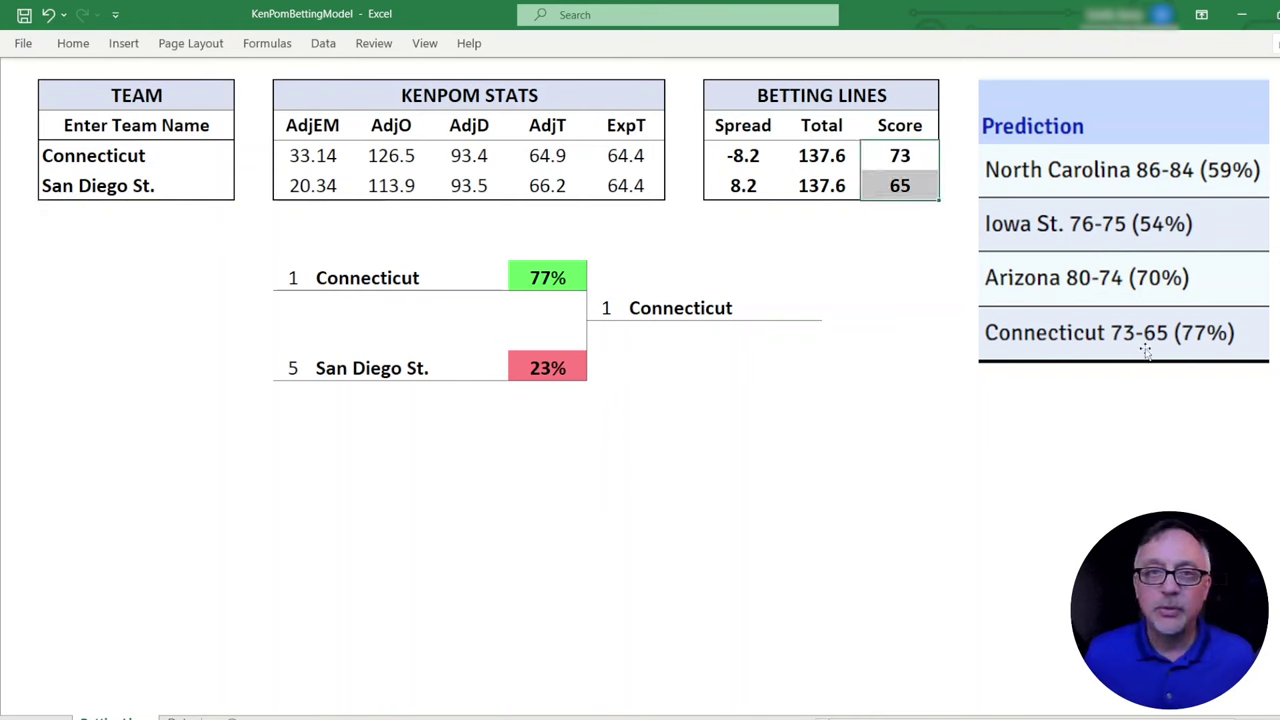
click(540, 282)
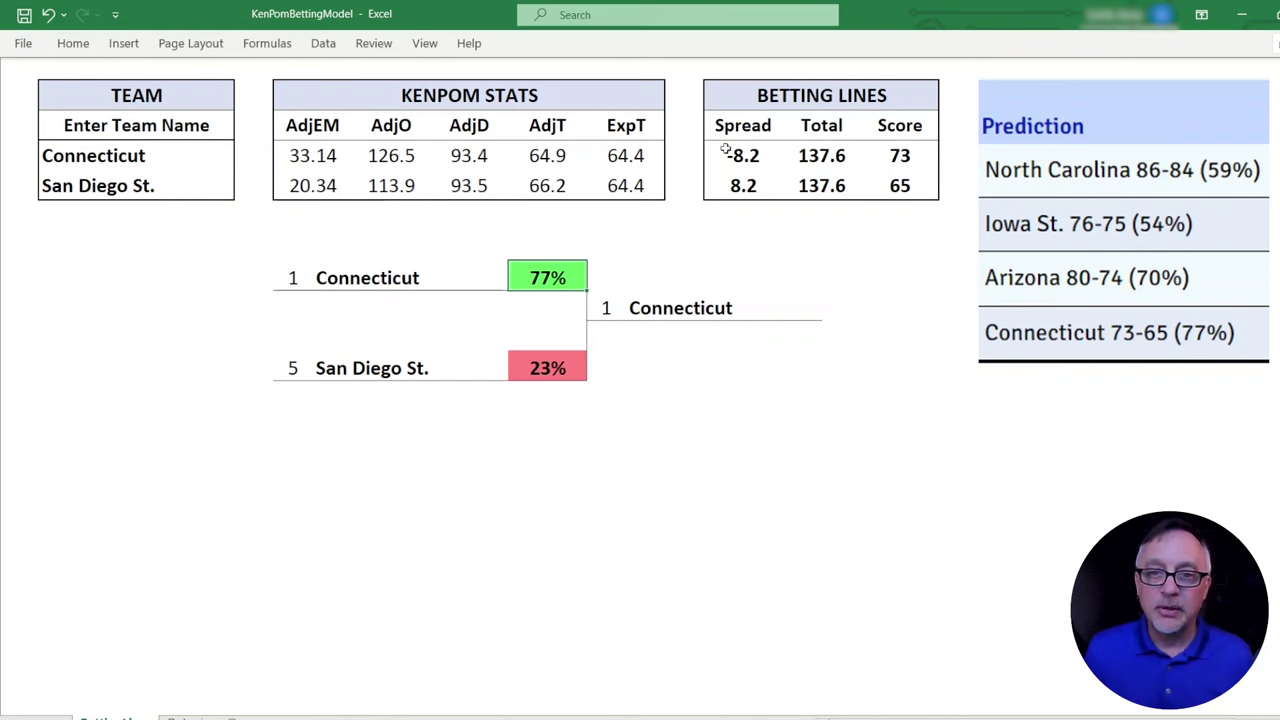
drag(726, 148, 881, 185)
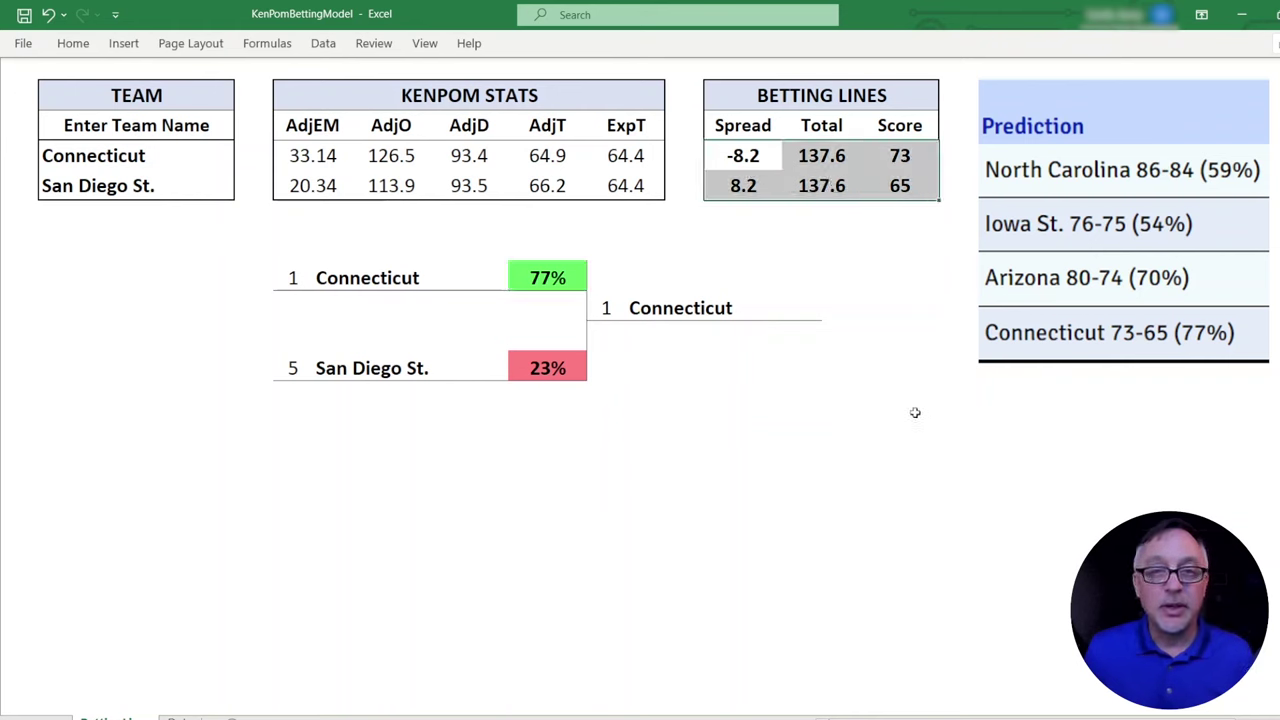